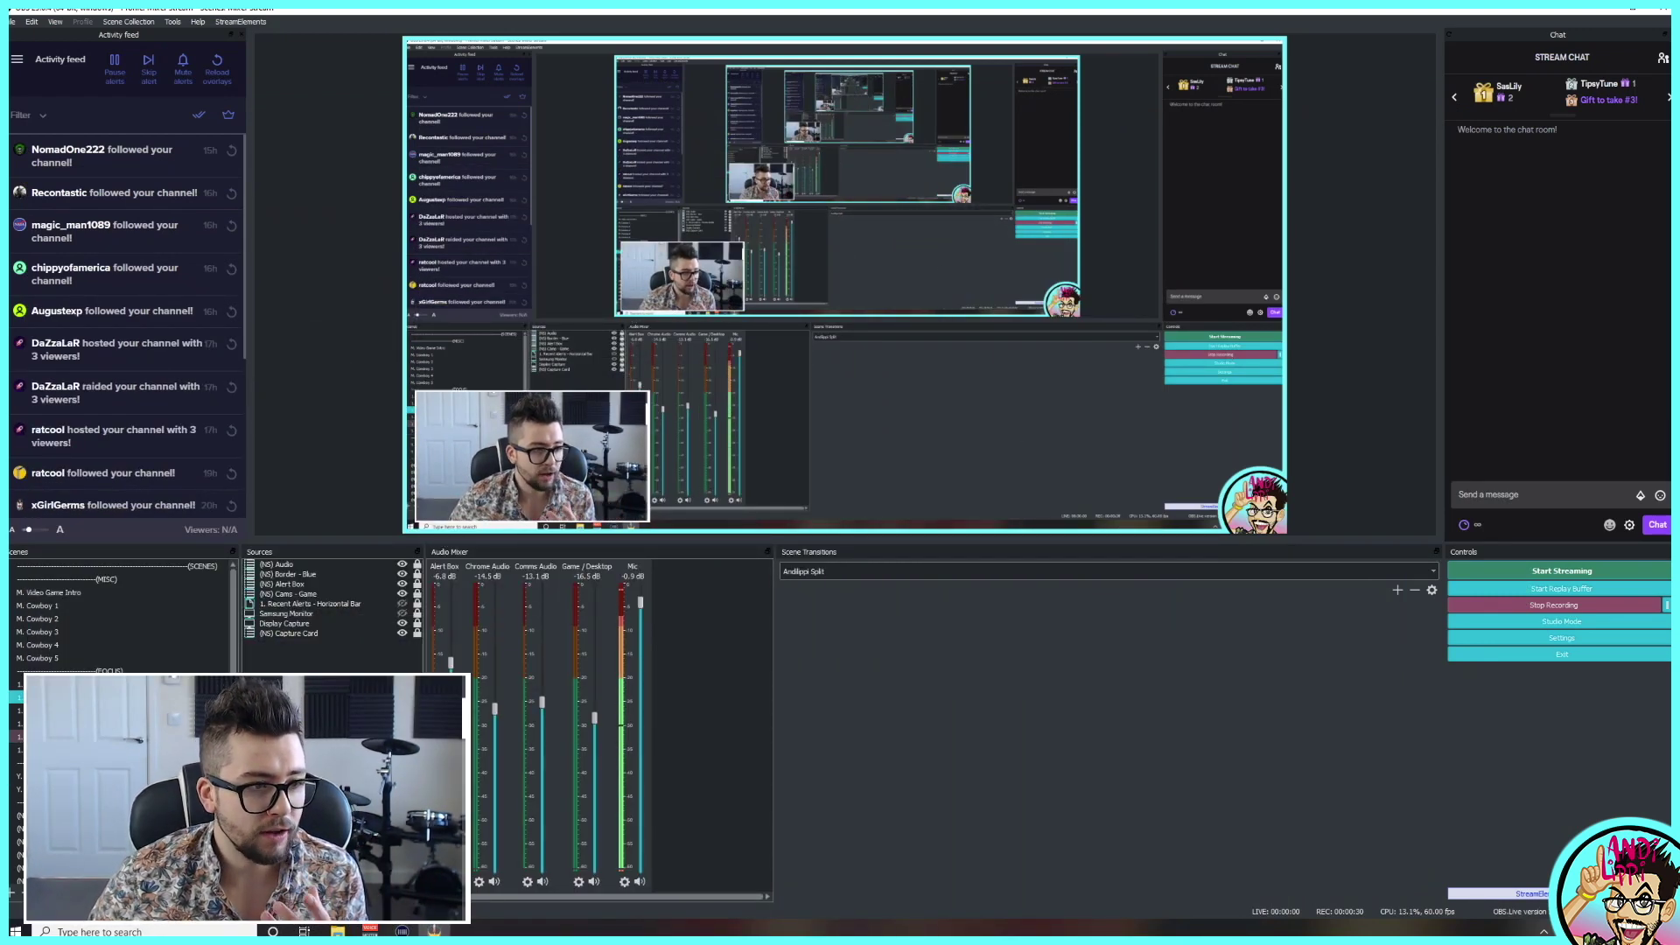
# Switch to the 1. Game scene and bring up its Filters dialog.
pyautogui.click(13, 709)
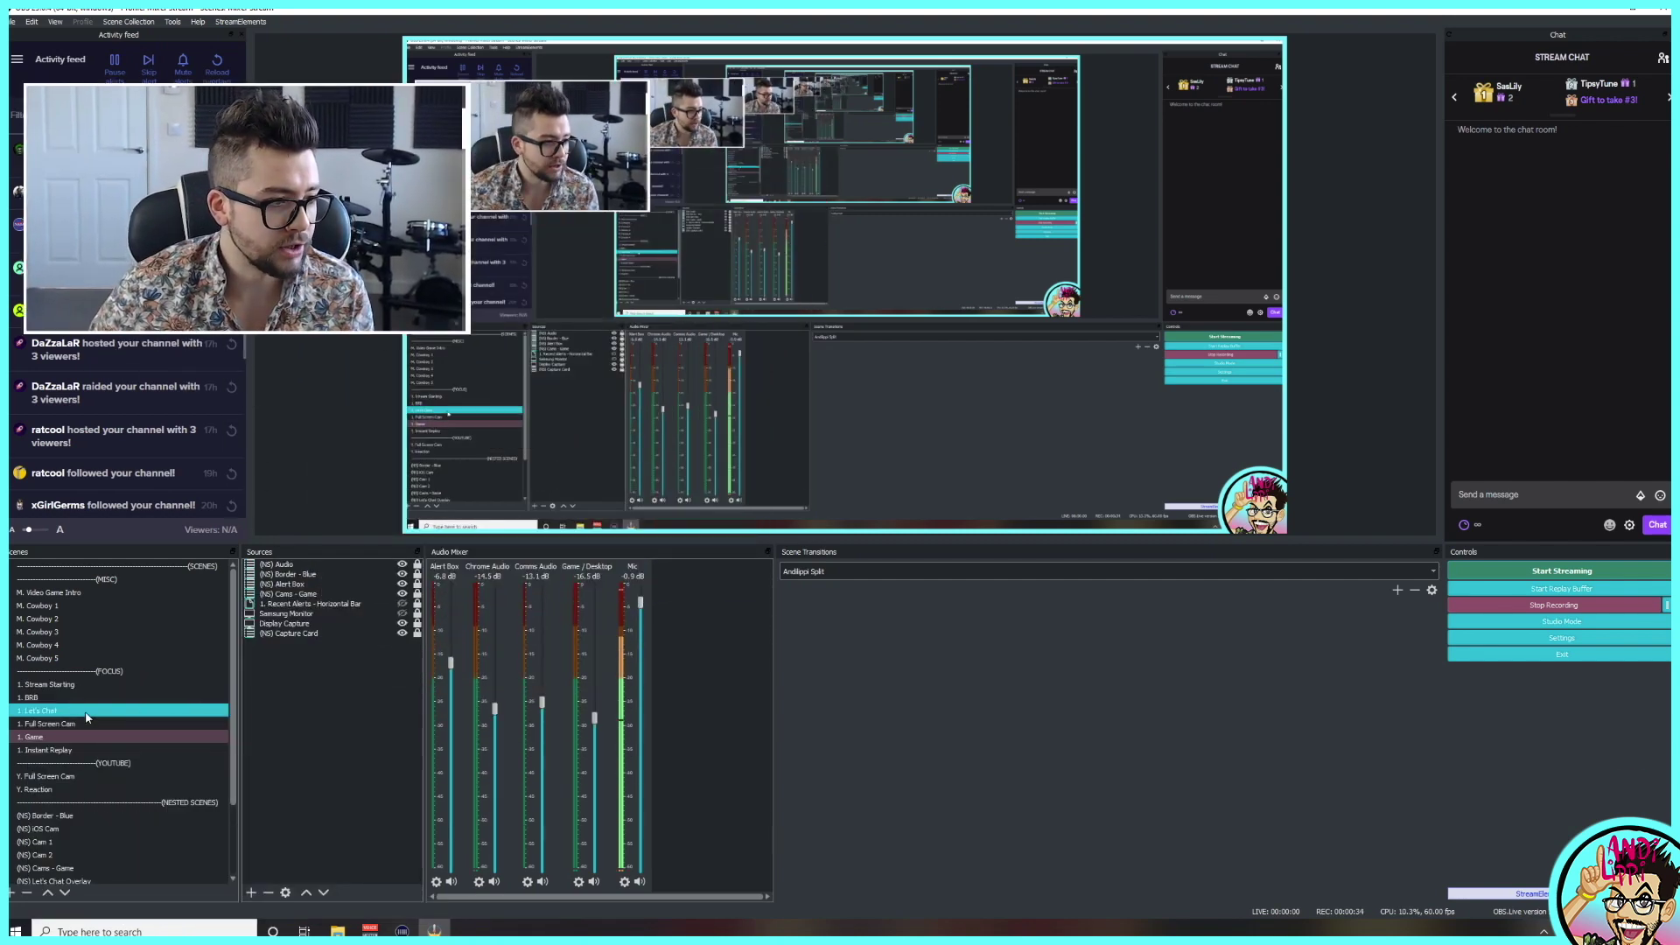
pyautogui.click(70, 736)
pyautogui.rightClick(68, 745)
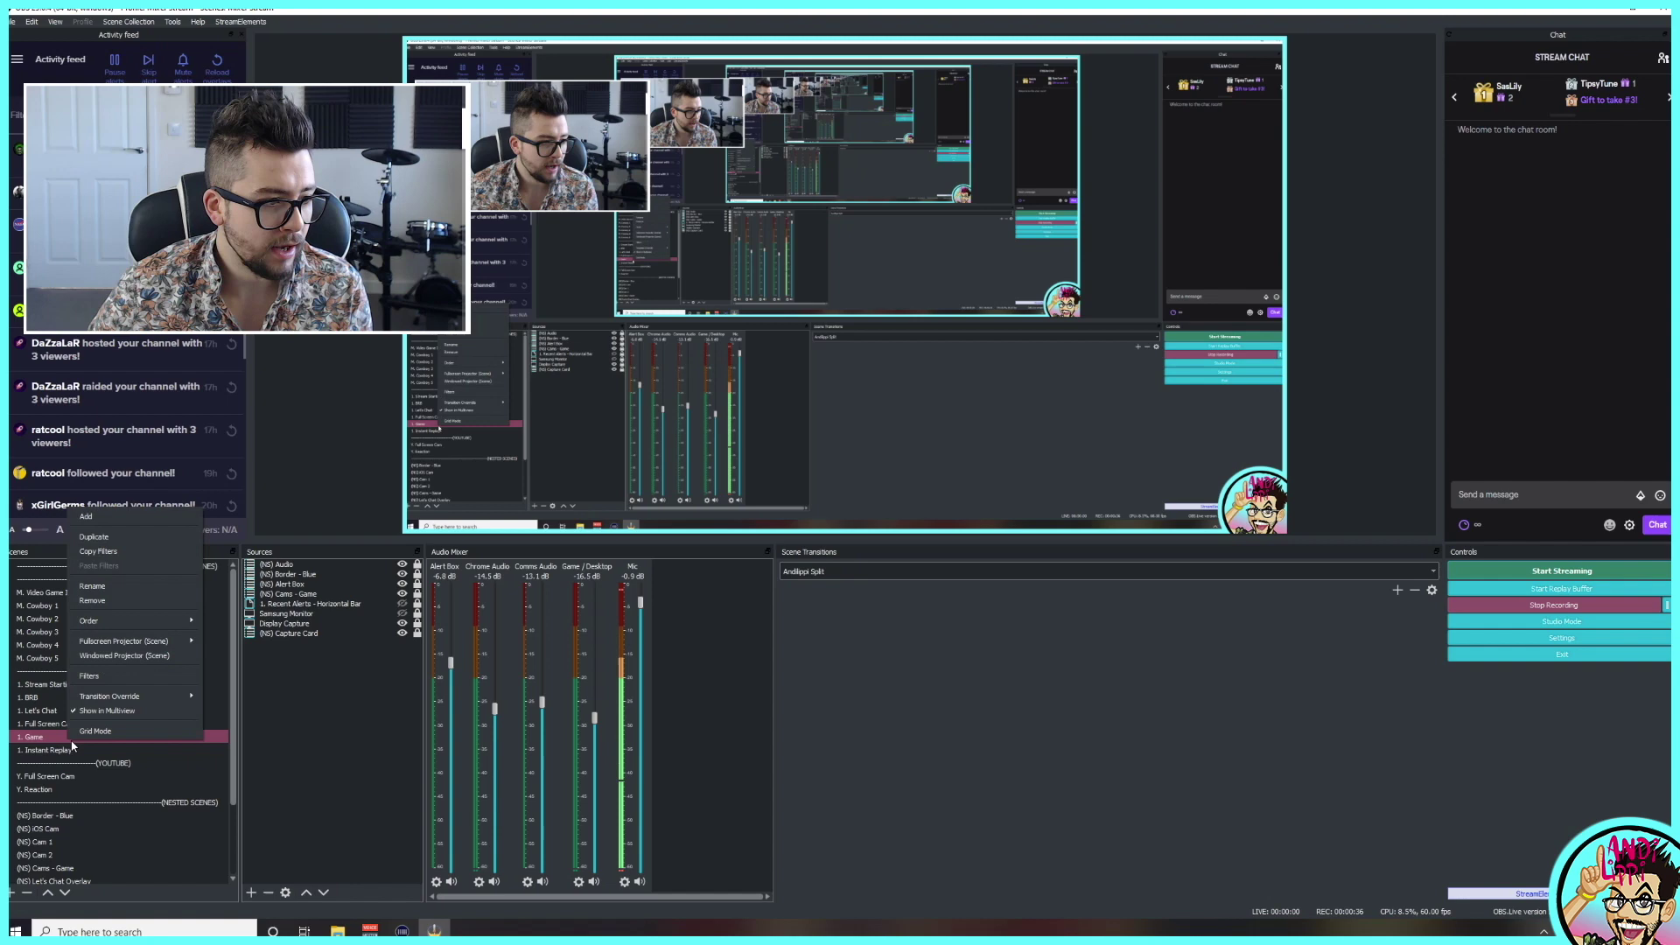
pyautogui.click(132, 681)
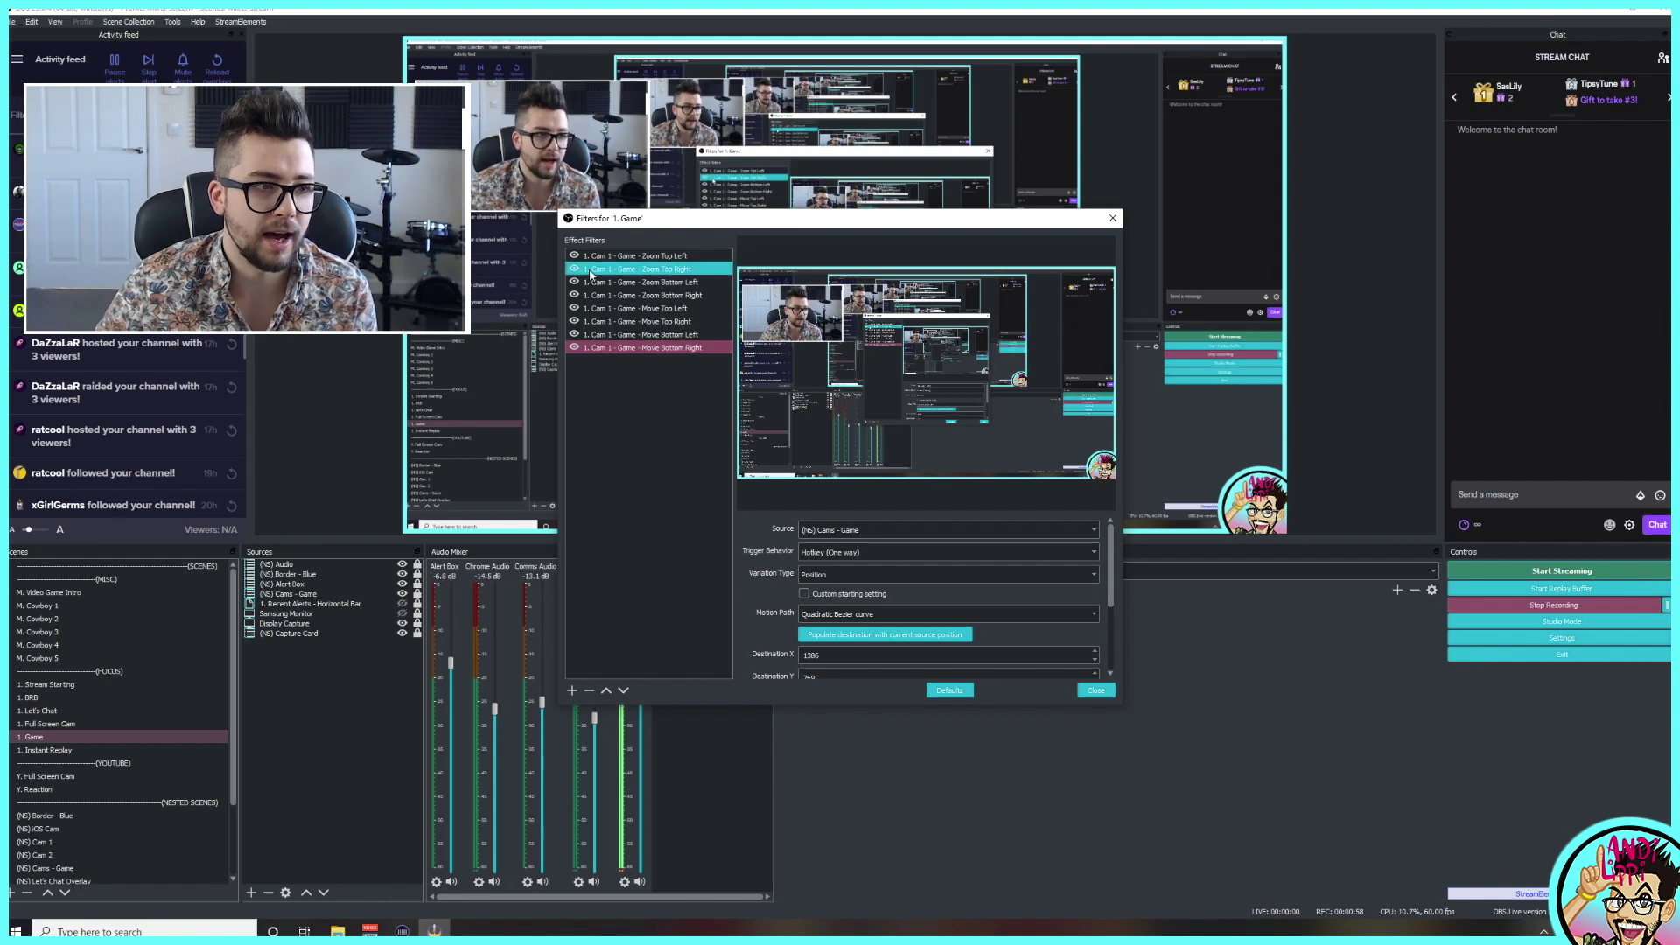
# Review the Move Bottom Right and zoom filter settings, then close the Filters dialog.
pyautogui.click(608, 349)
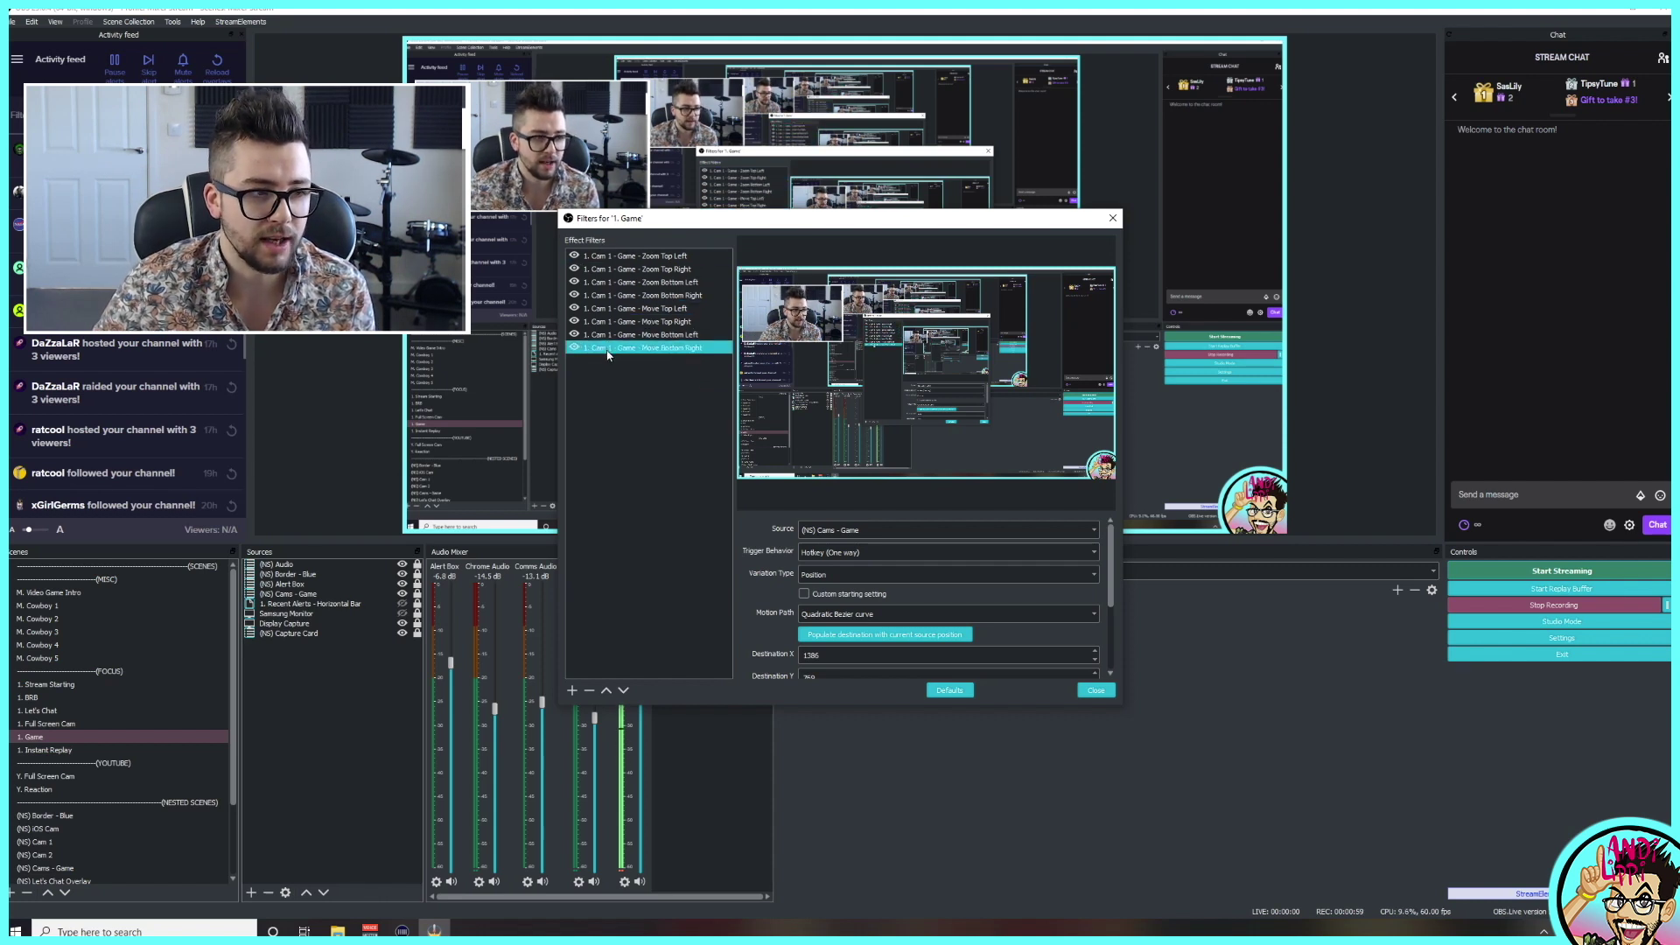
pyautogui.click(613, 257)
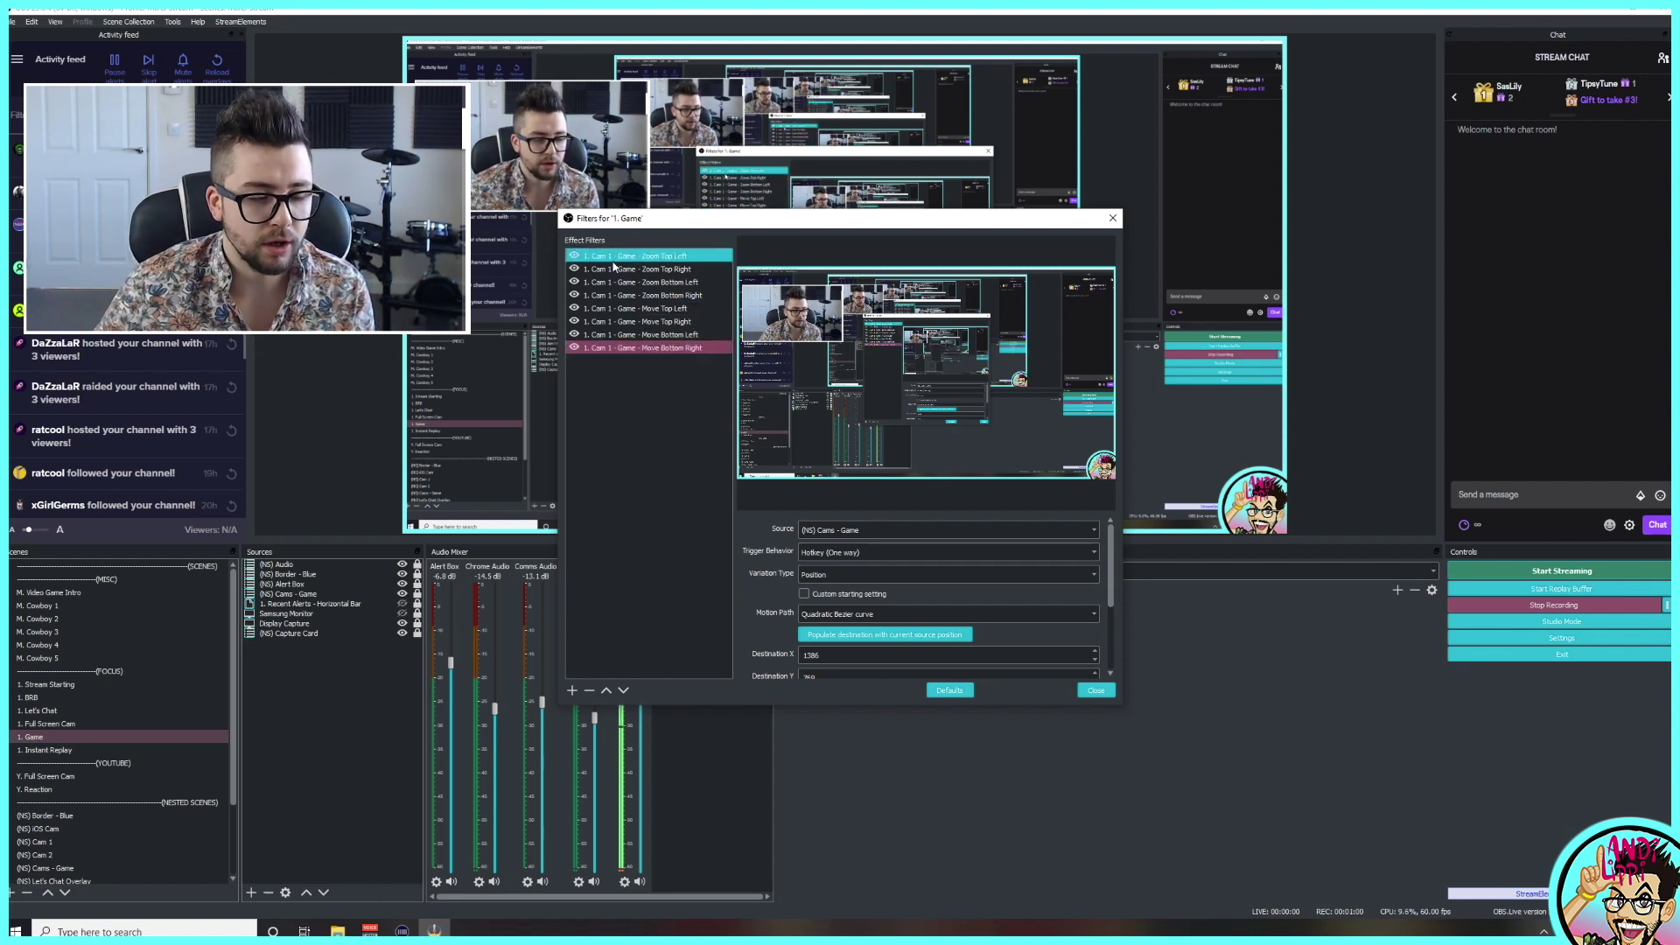
pyautogui.click(1112, 217)
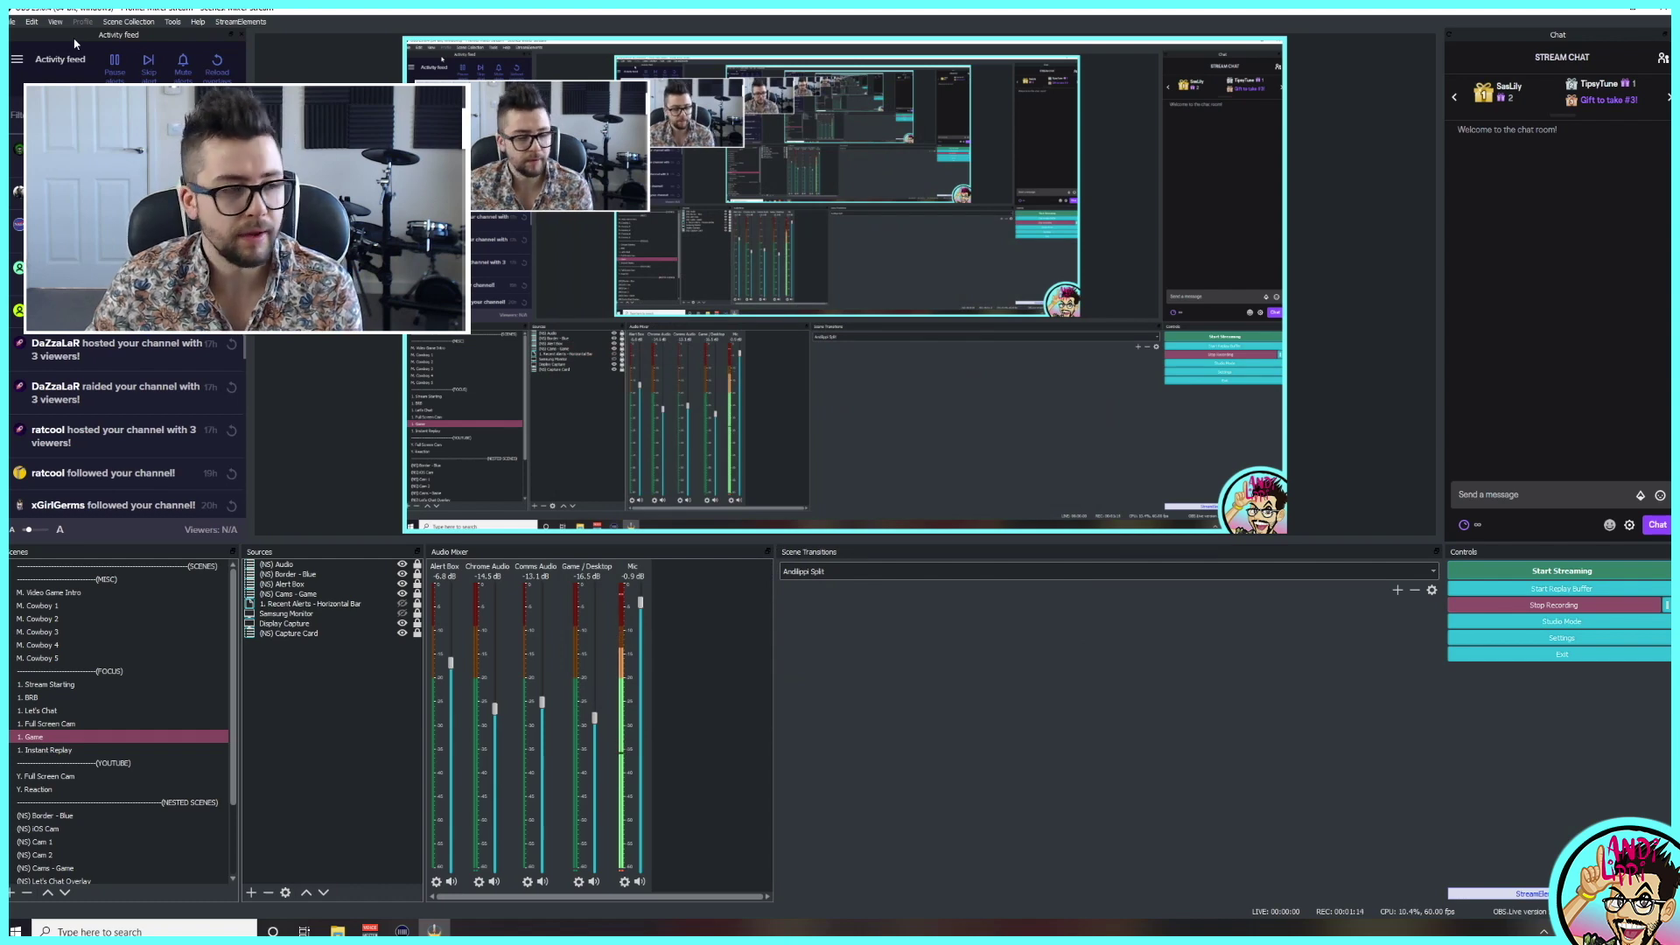
# Open OBS Settings from the File menu and go to the Hotkeys page.
pyautogui.click(12, 22)
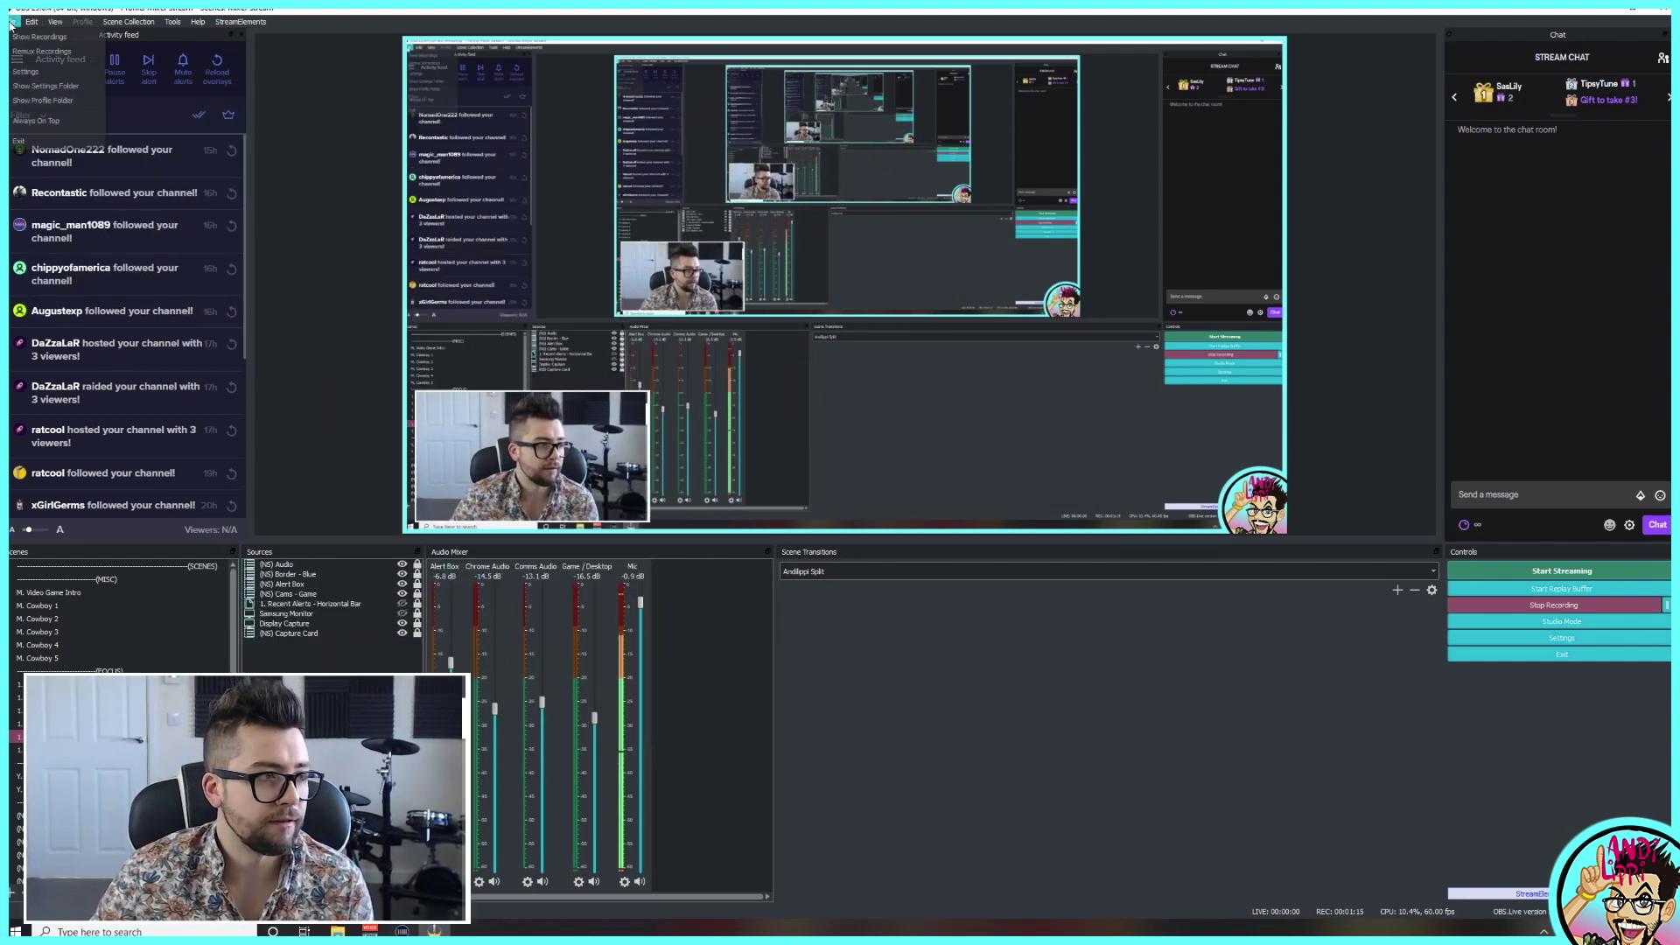
pyautogui.click(31, 76)
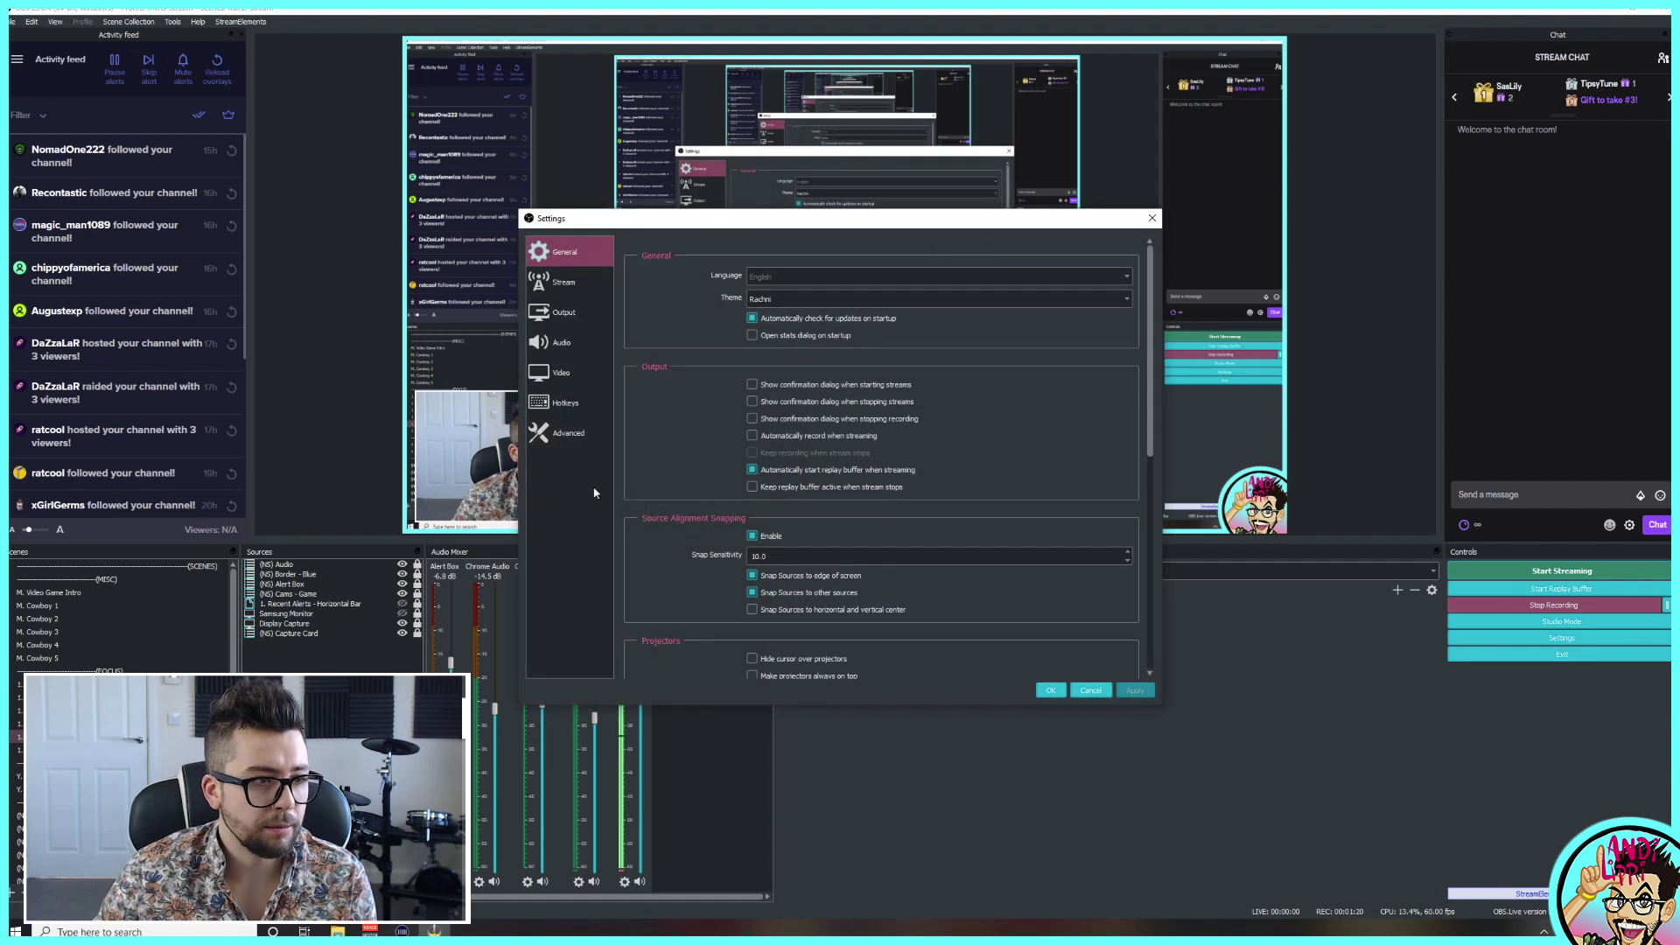
pyautogui.click(572, 409)
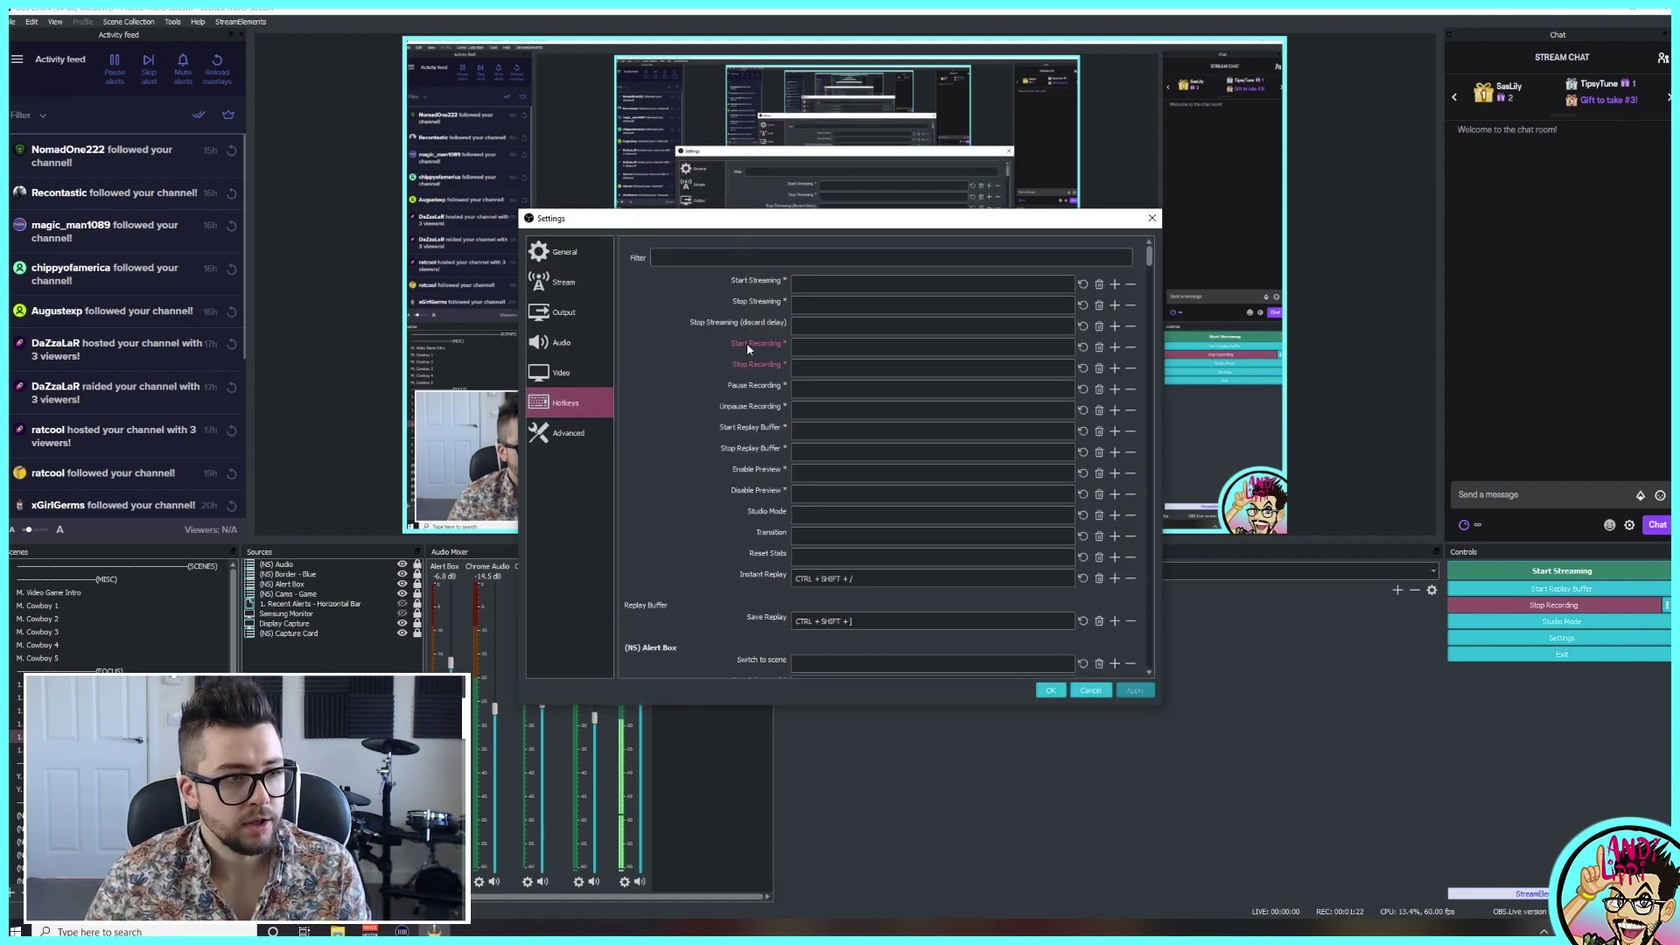
pyautogui.moveTo(698, 221); pyautogui.dragTo(933, 211)
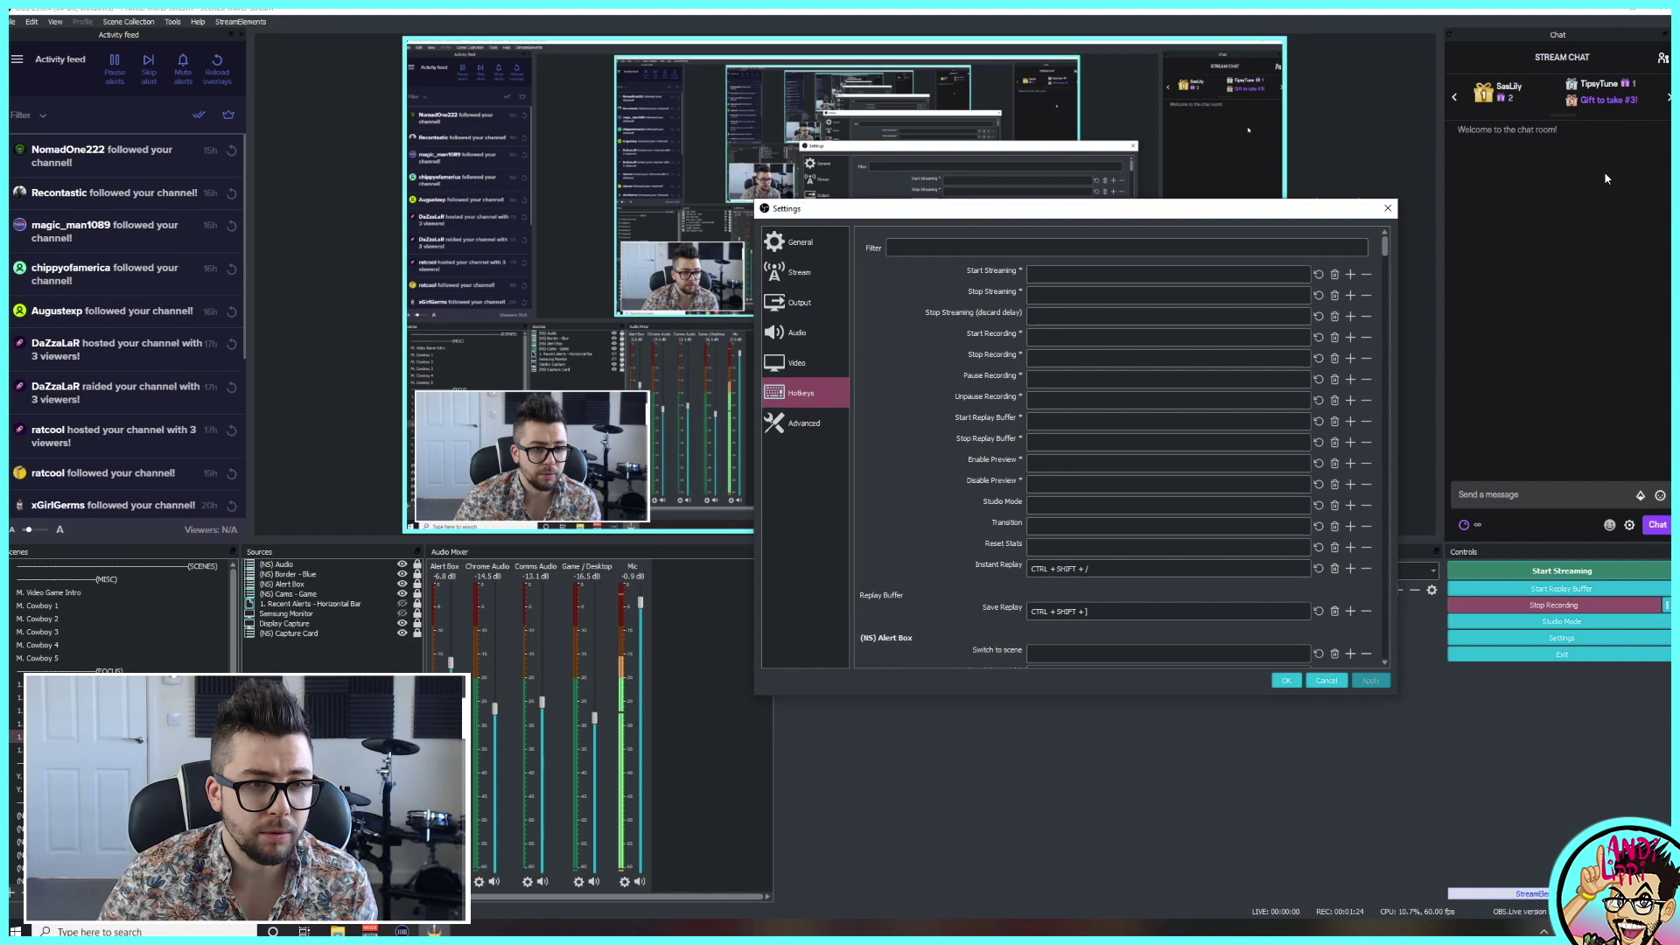
pyautogui.moveTo(1384, 245)
pyautogui.mouseDown()
pyautogui.moveTo(1405, 434)
pyautogui.moveTo(1394, 639)
pyautogui.moveTo(1381, 229)
pyautogui.mouseUp()
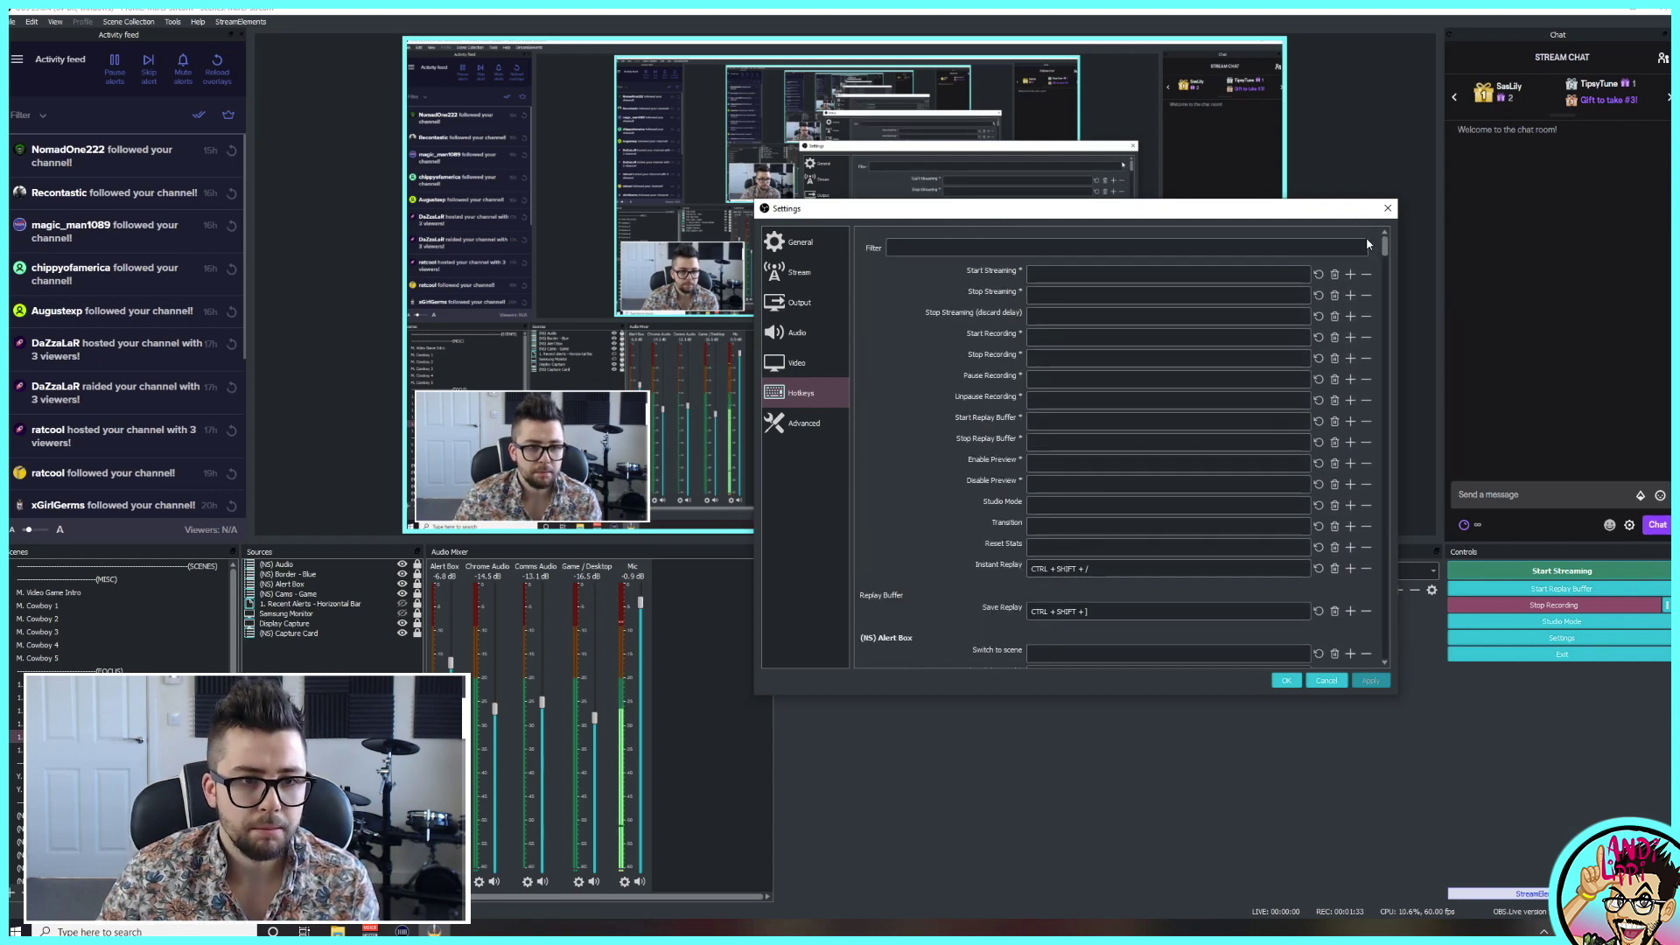
# Filter the hotkey list with 'cam 1 - b' and then 'zoo' to show the camera zoom entries.
pyautogui.click(916, 247)
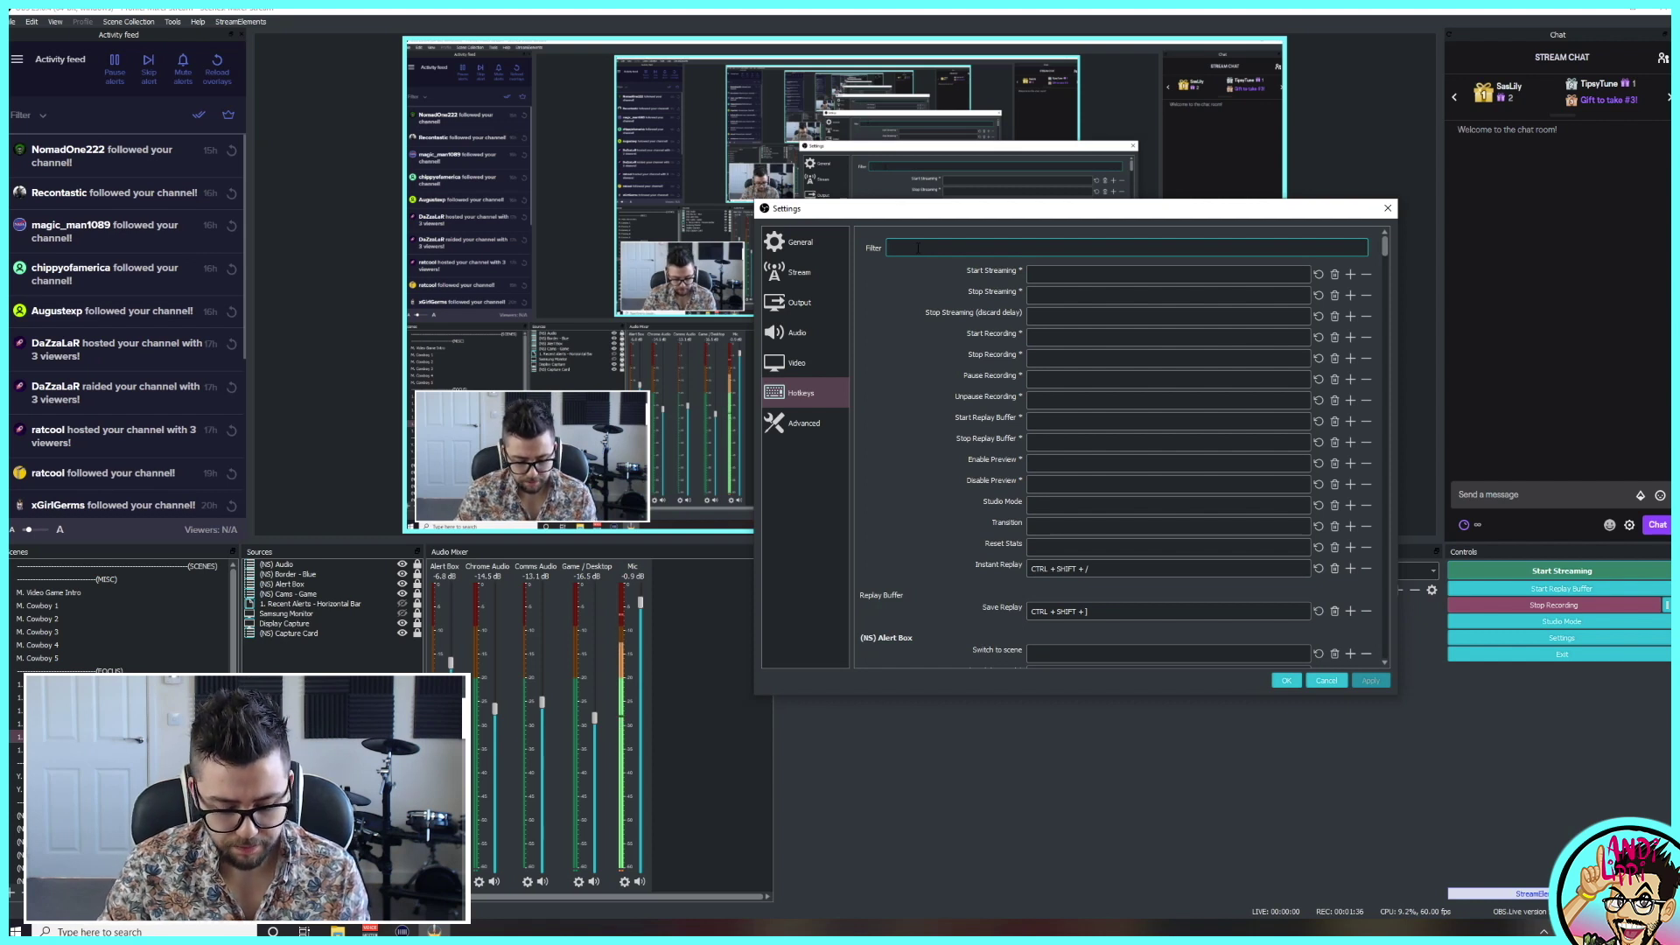
pyautogui.write('cam')
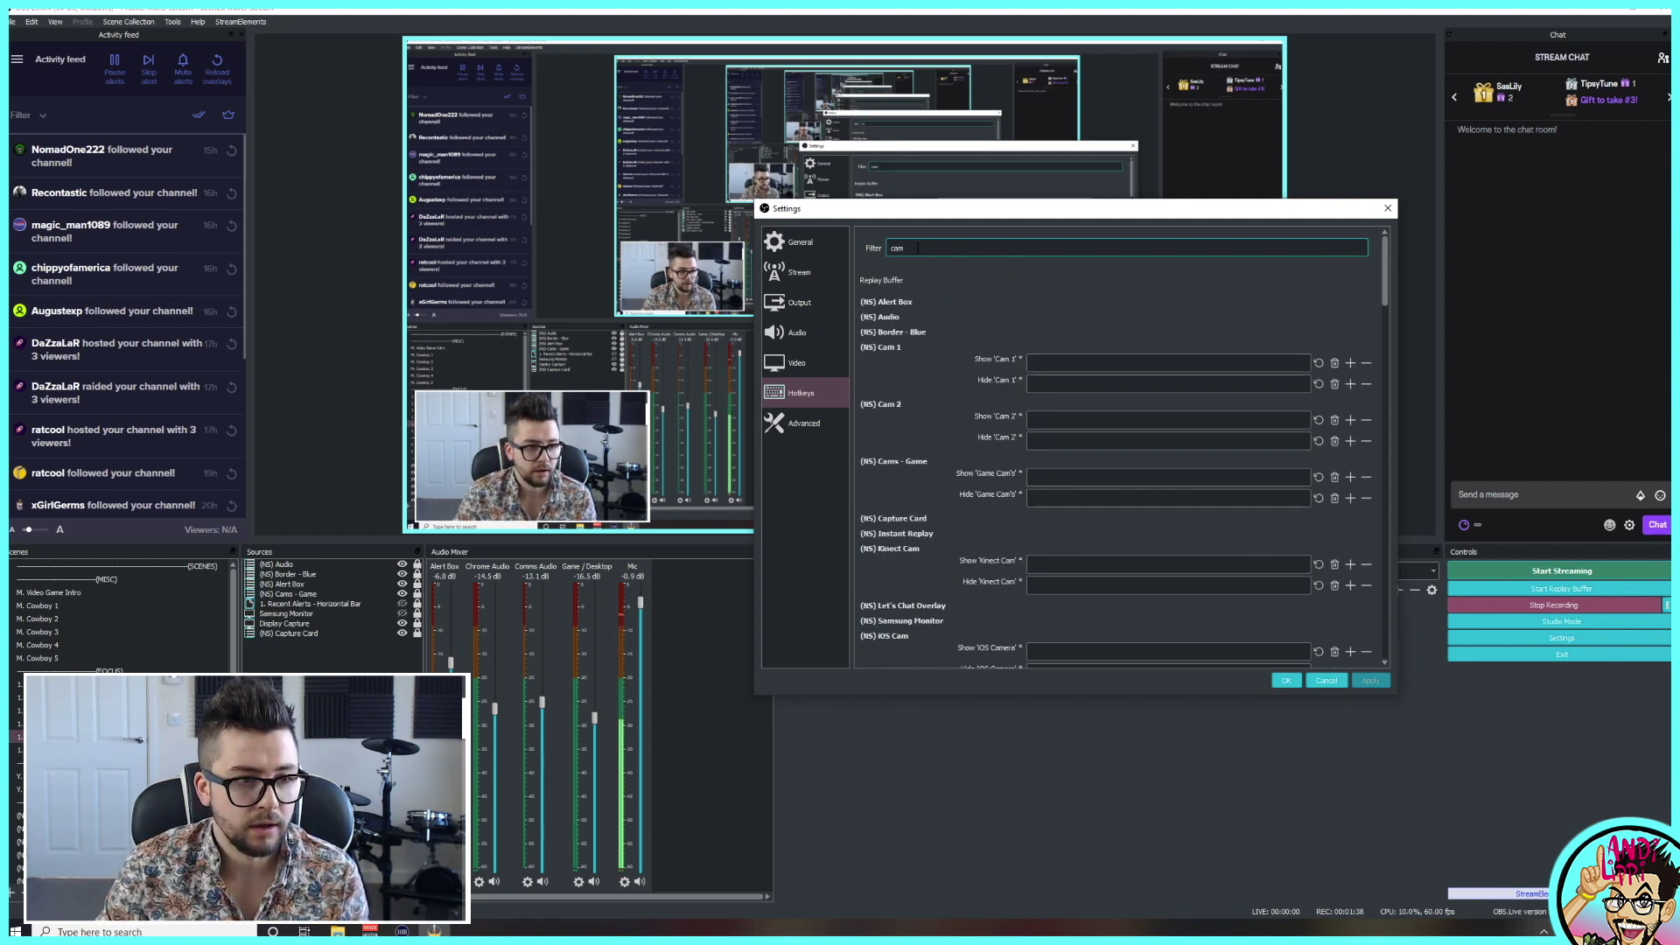
pyautogui.write(' 1')
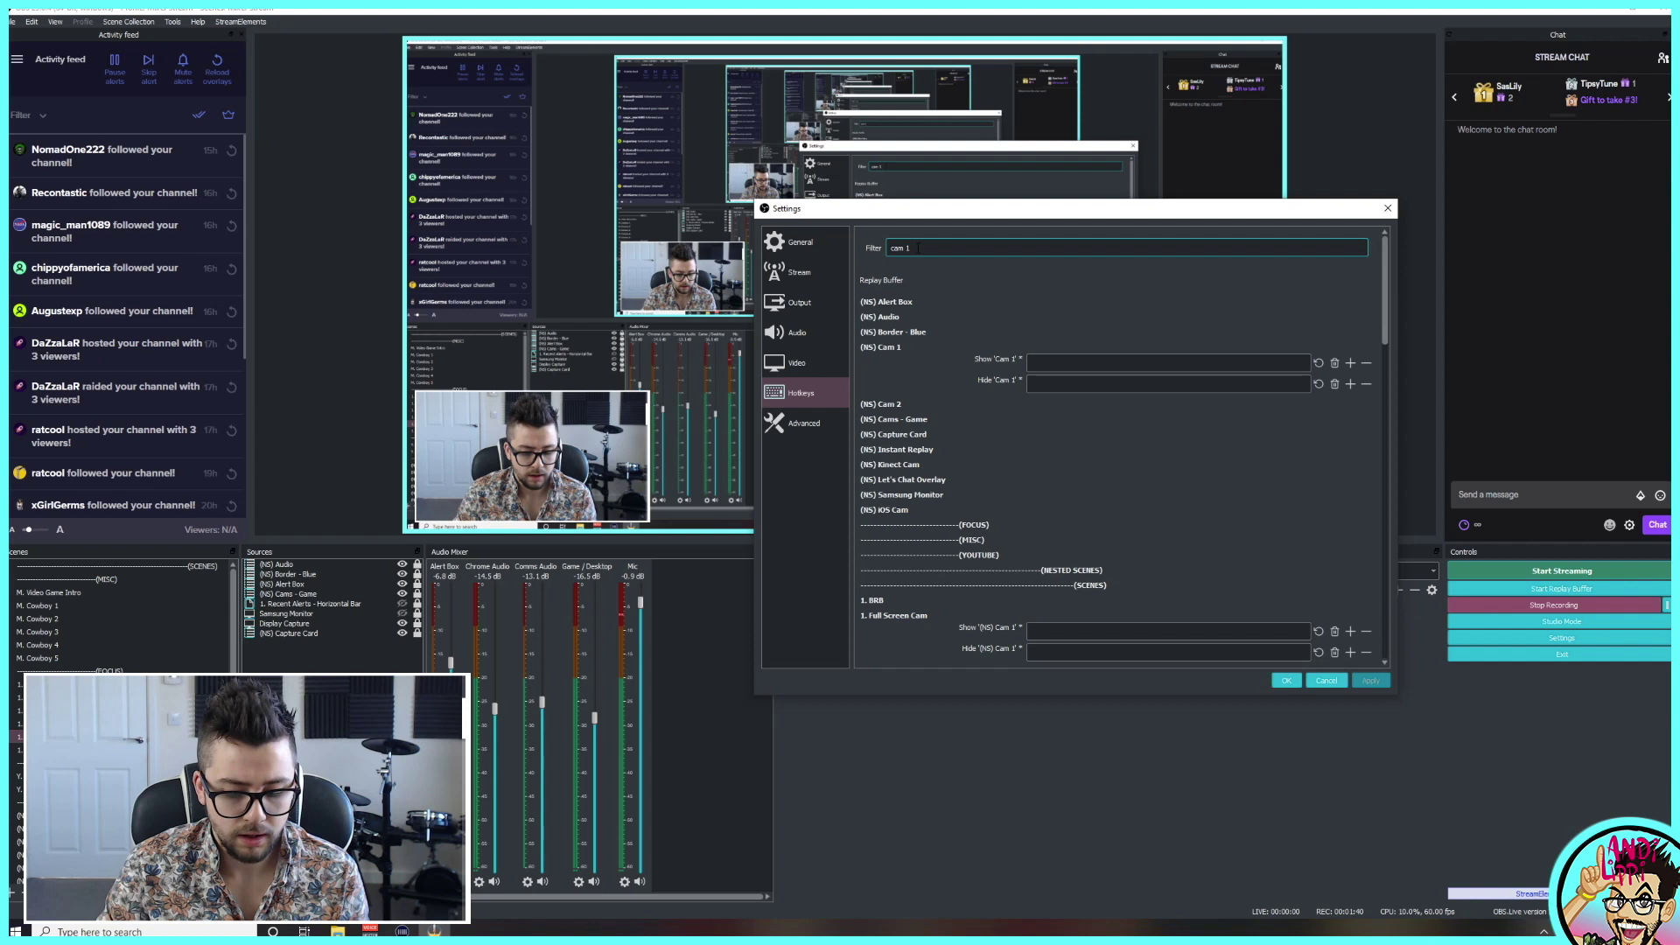
pyautogui.write(' - ')
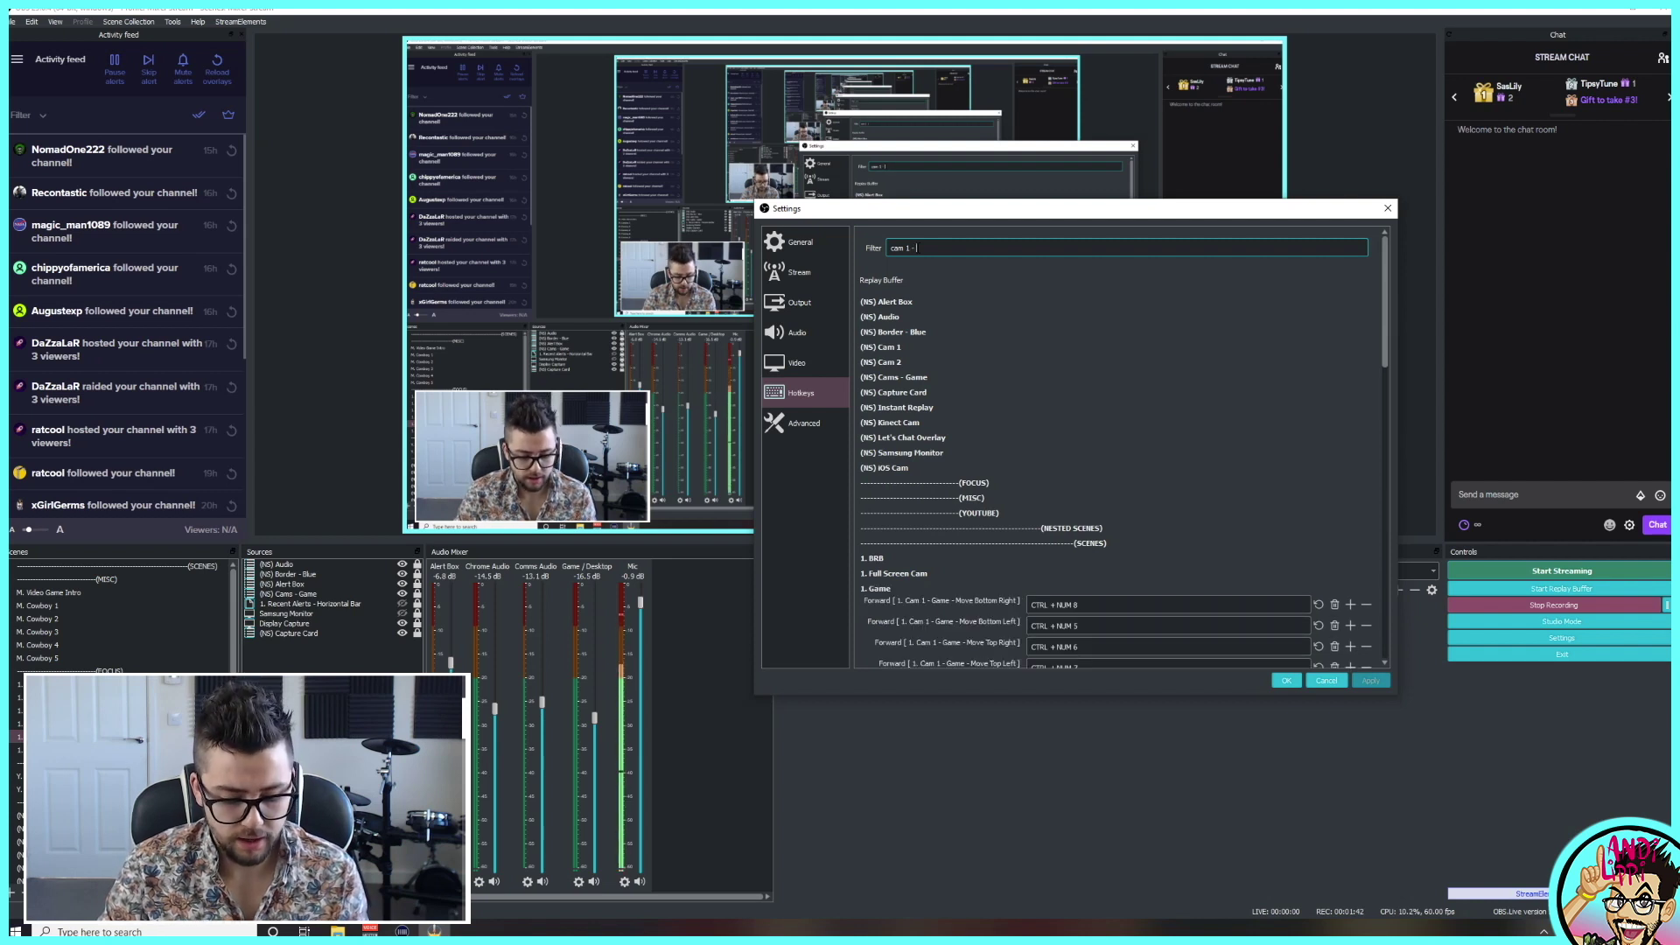
pyautogui.write('b')
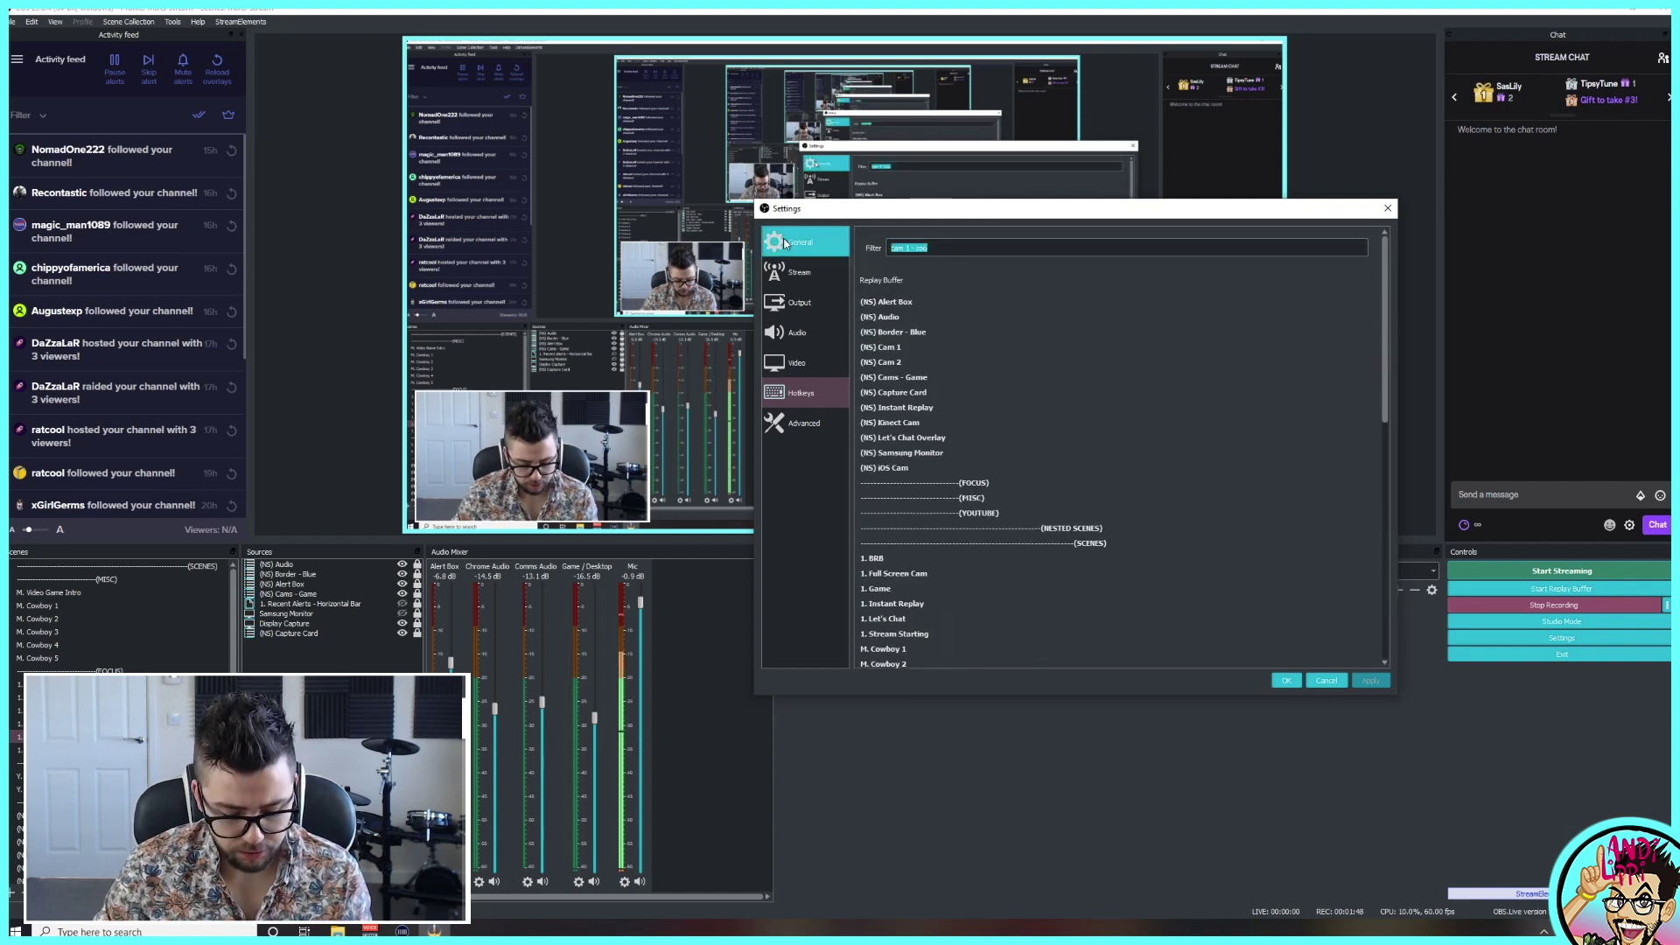
pyautogui.write('zoom')
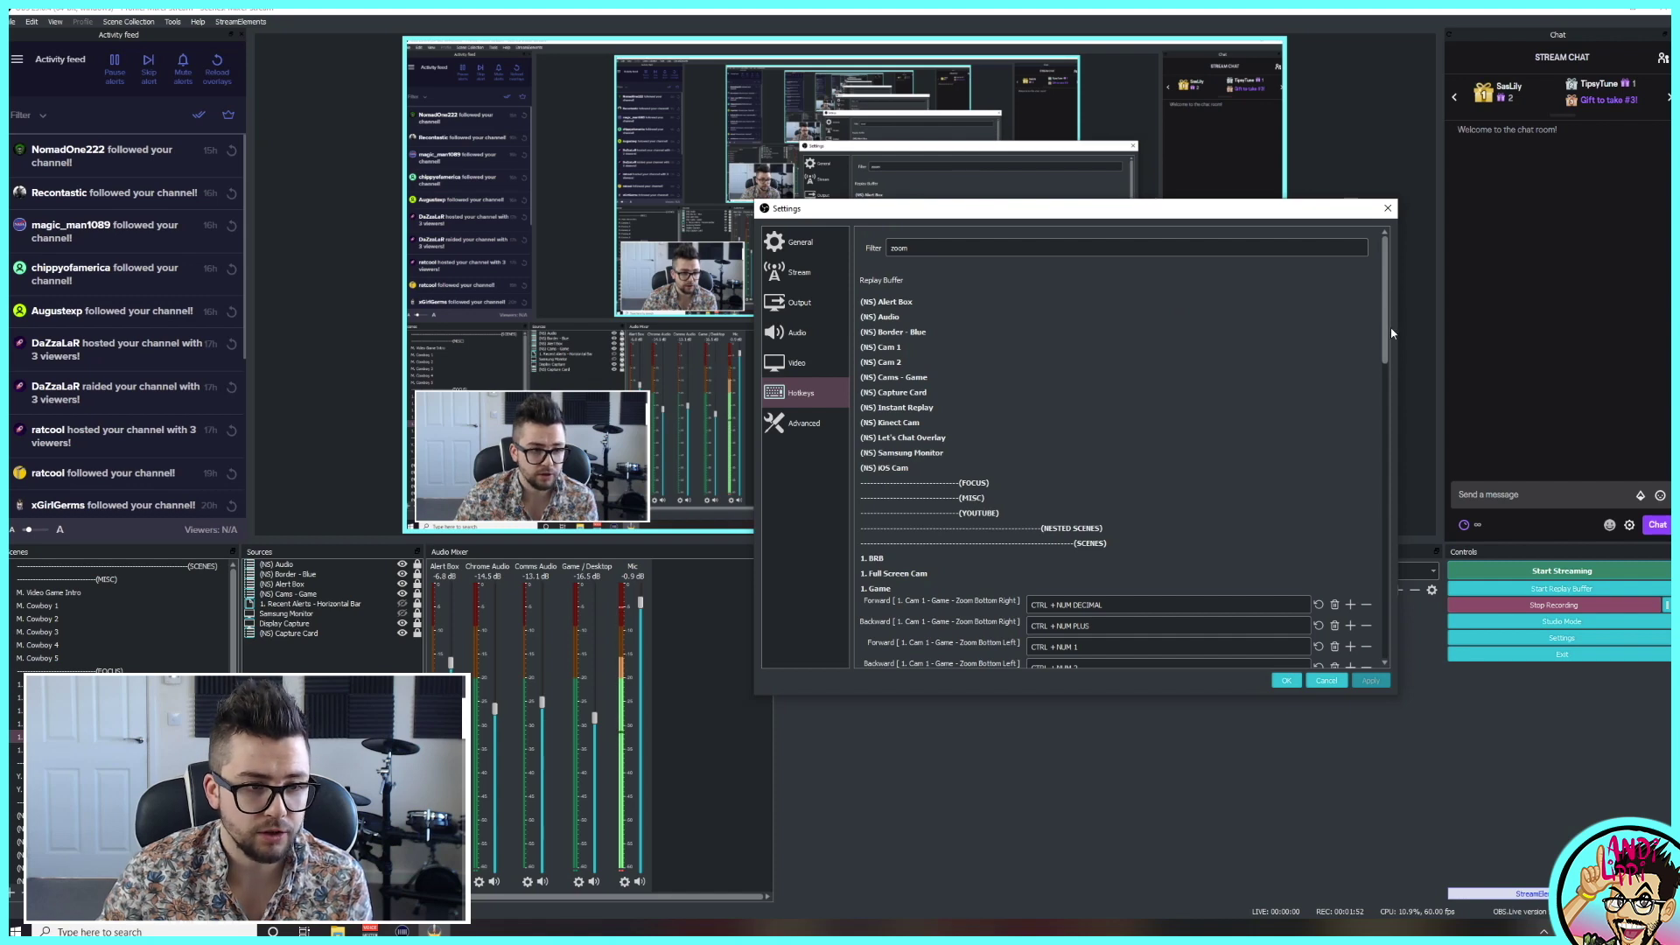
pyautogui.scroll(-5, 1295, 394)
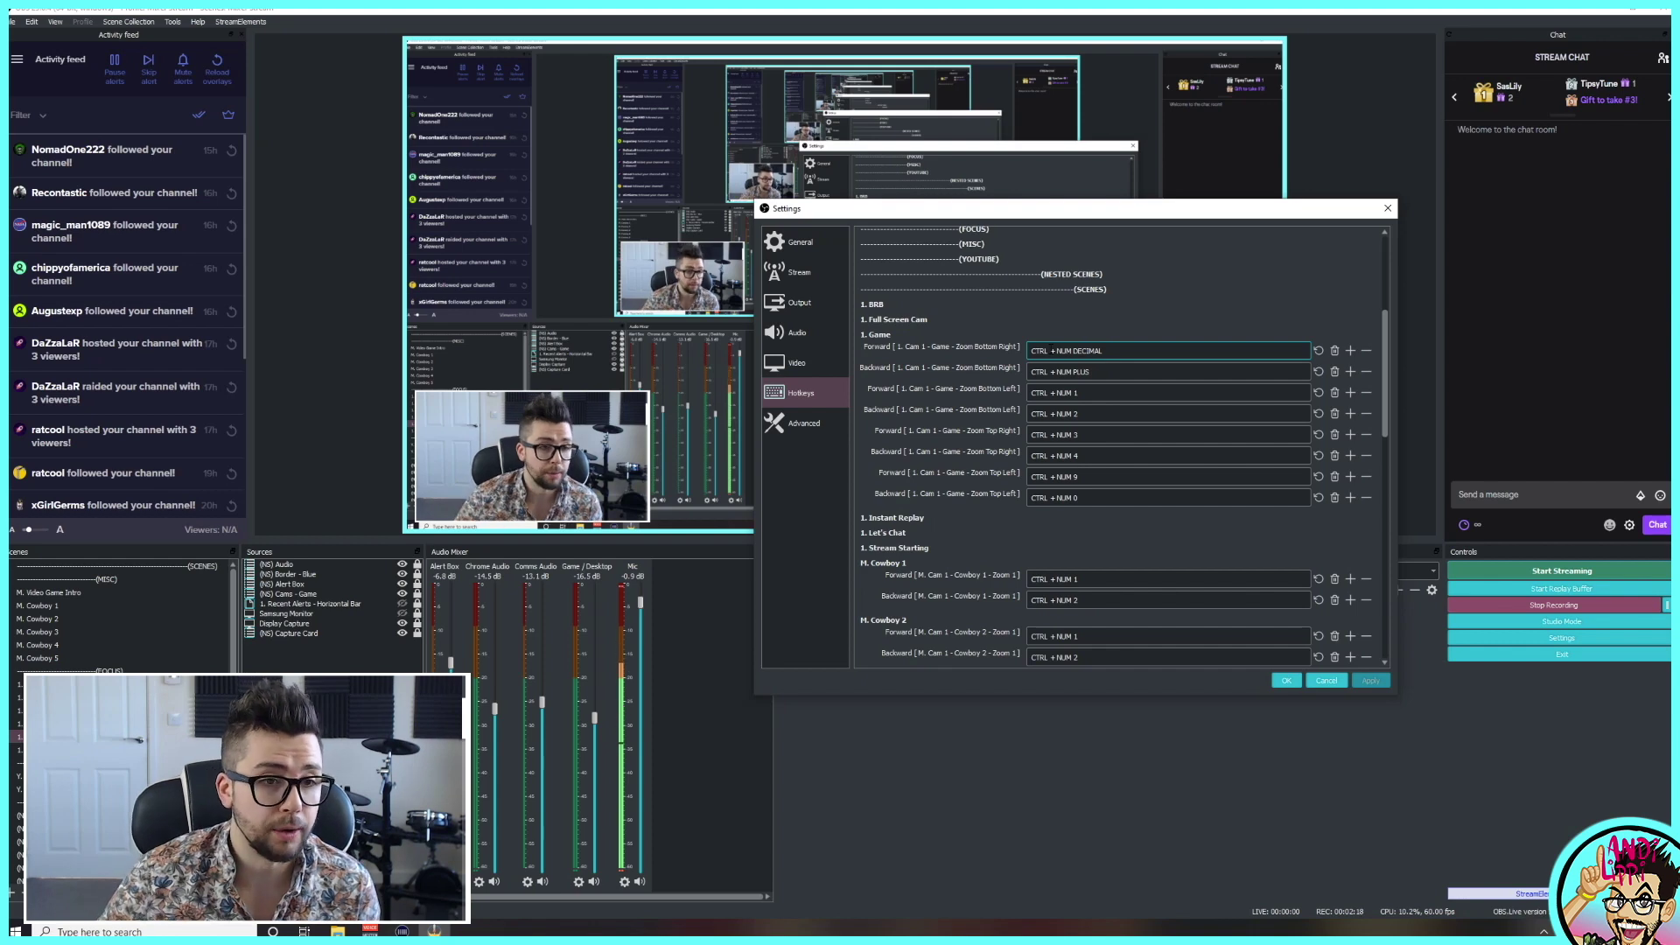
pyautogui.moveTo(1389, 344)
pyautogui.mouseDown()
pyautogui.moveTo(1372, 470)
pyautogui.moveTo(1384, 358)
pyautogui.mouseUp()
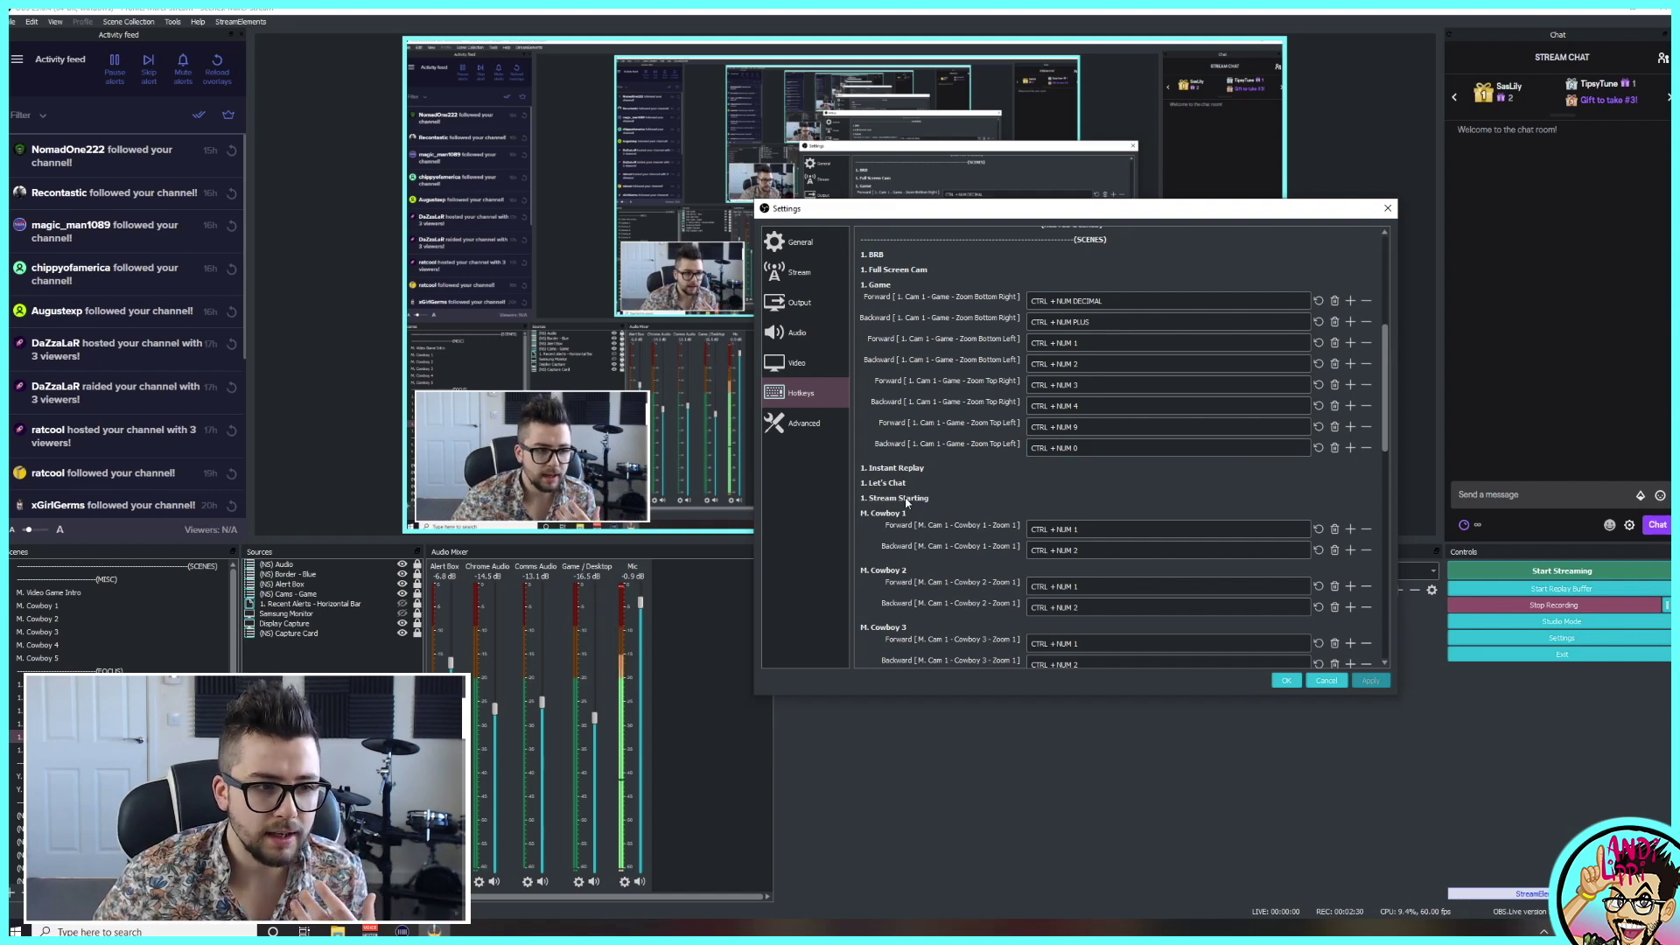
pyautogui.moveTo(1385, 350); pyautogui.dragTo(1387, 431)
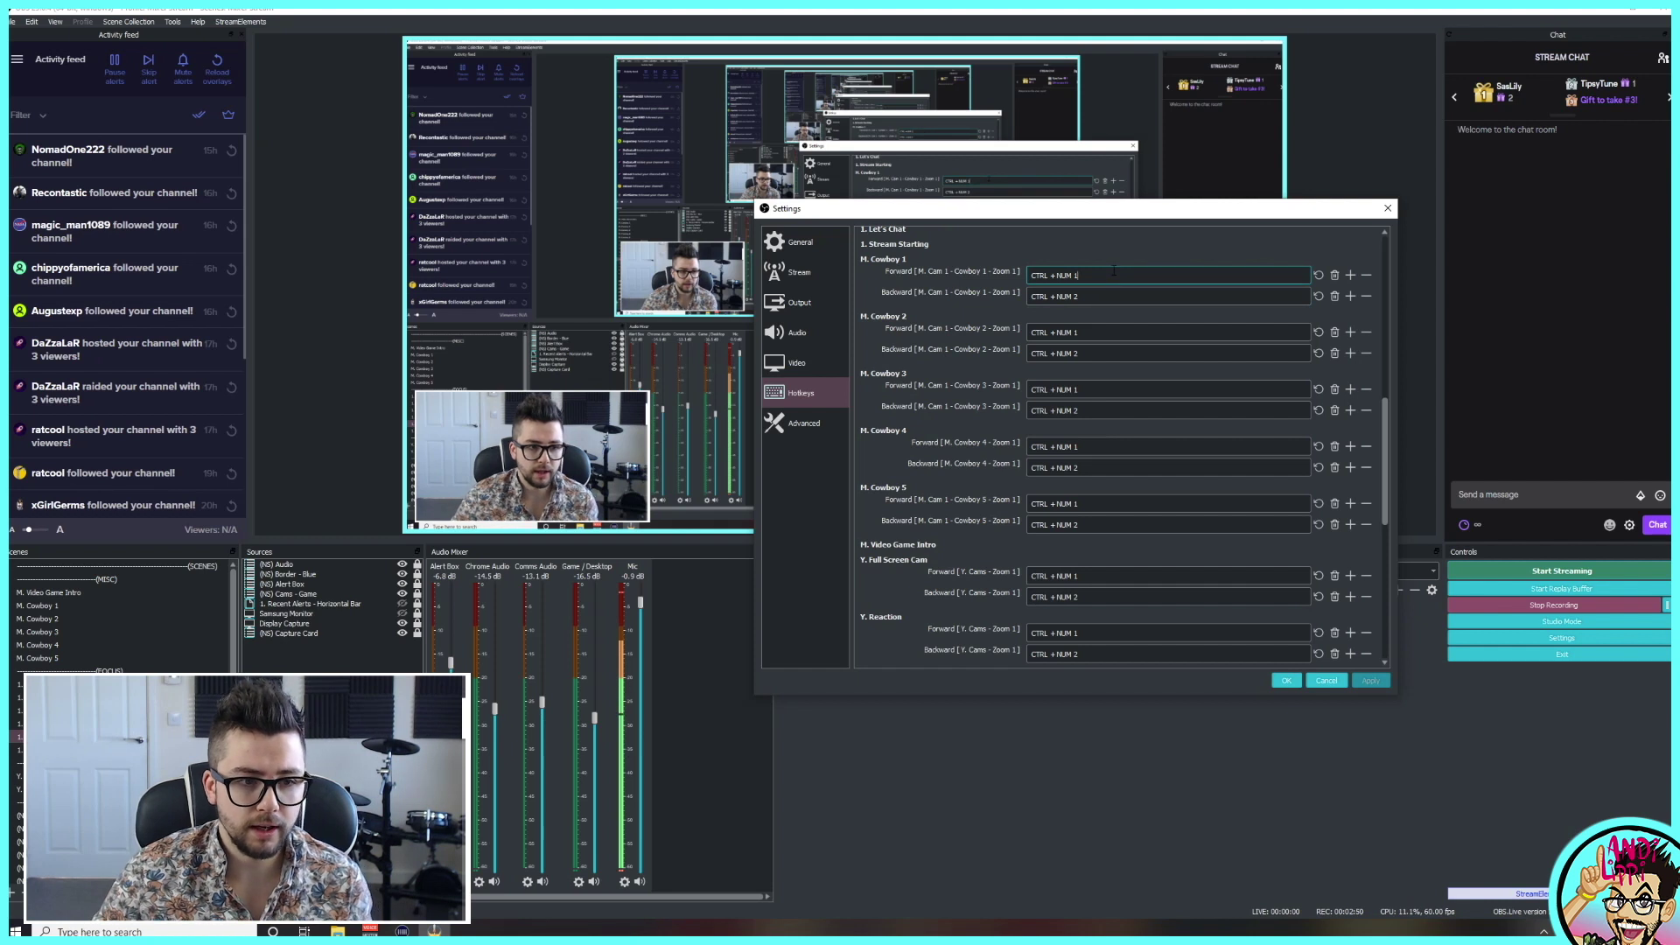
# Re-enter Cowboy 1's zoom hotkeys as Ctrl+Numpad 1 and Ctrl+Numpad 2, then check the Cowboy 4 and Cowboy 5 zoom-out bindings.
pyautogui.press('ctrl+KP_1')
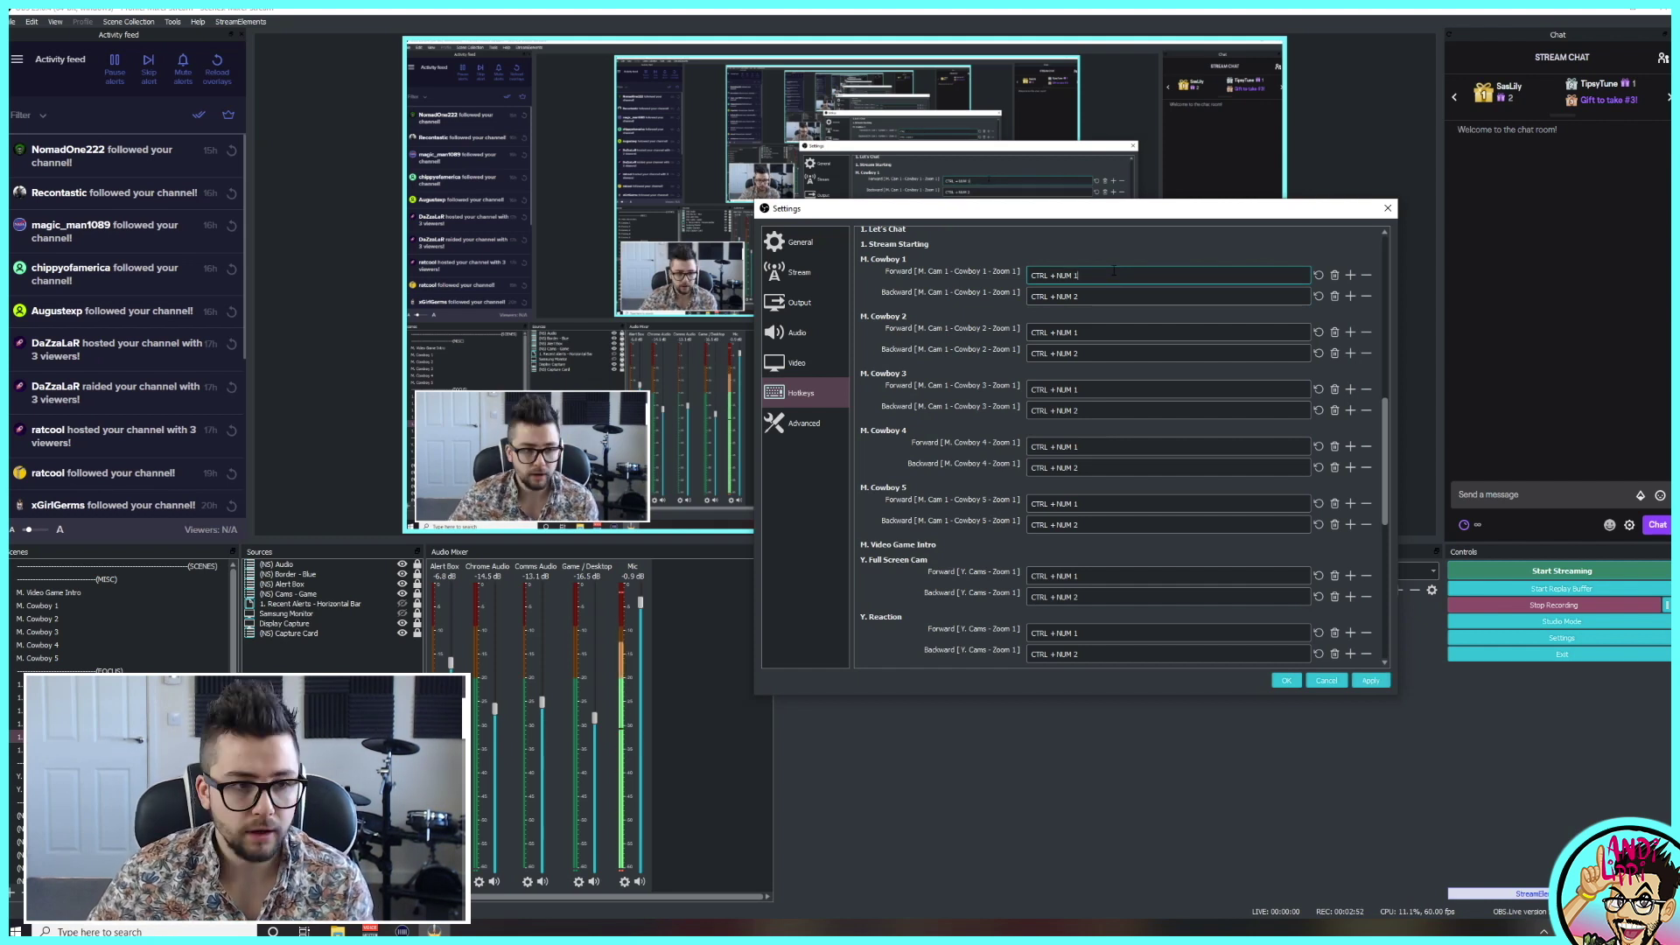
pyautogui.press('ctrl+KP_2')
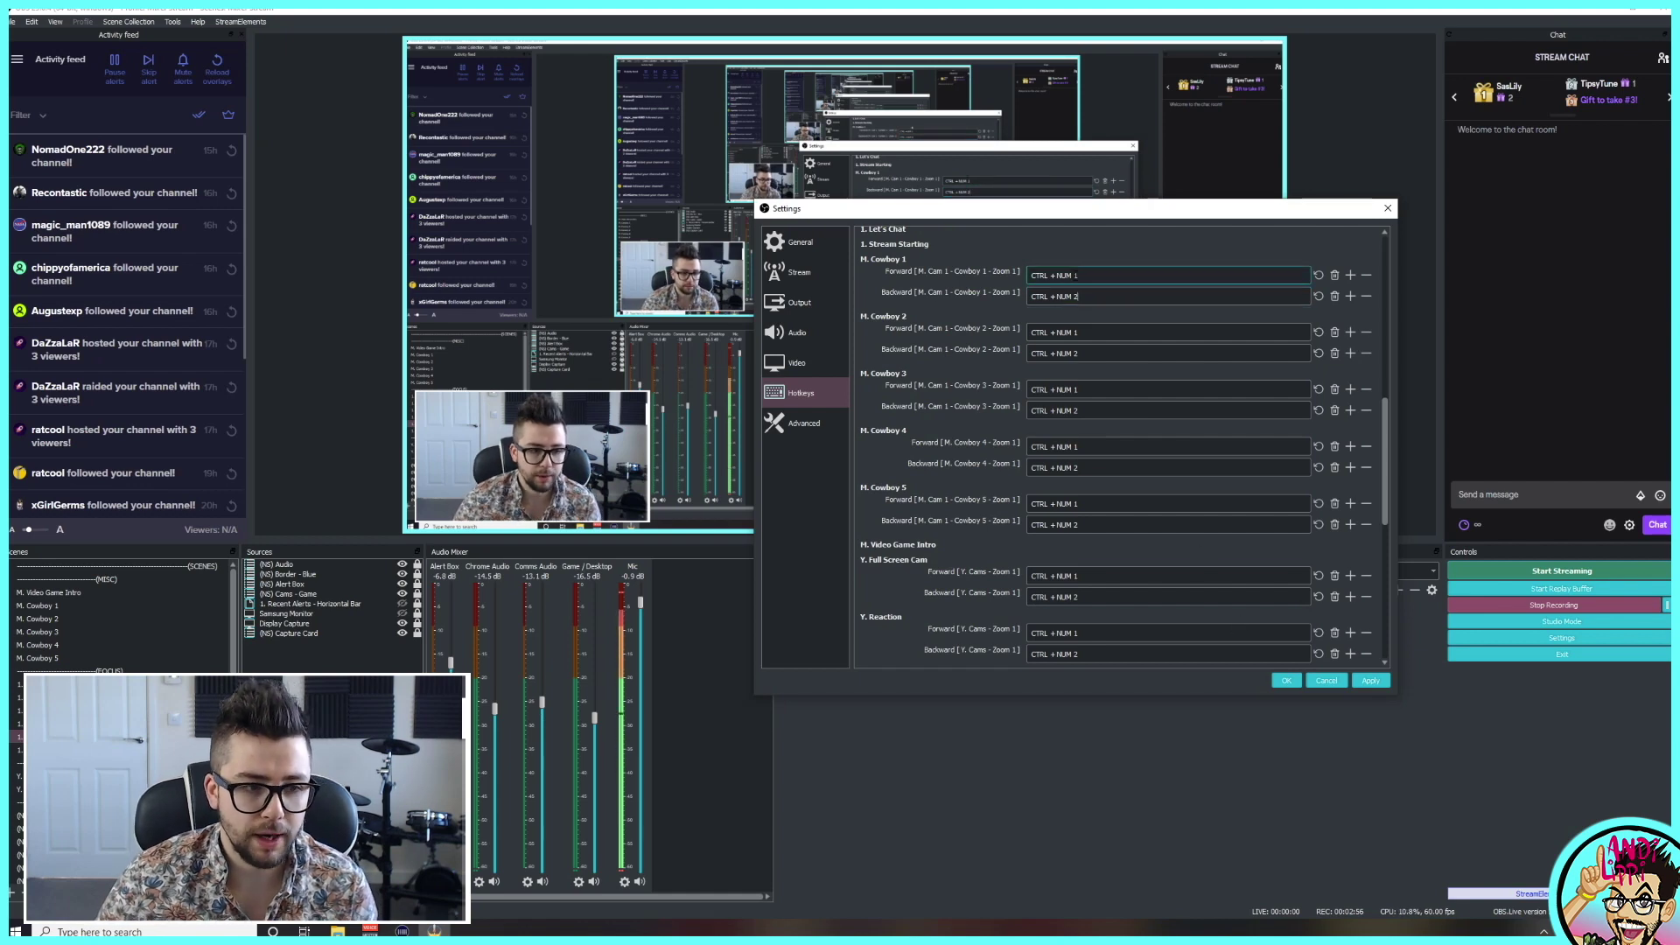
pyautogui.click(1073, 466)
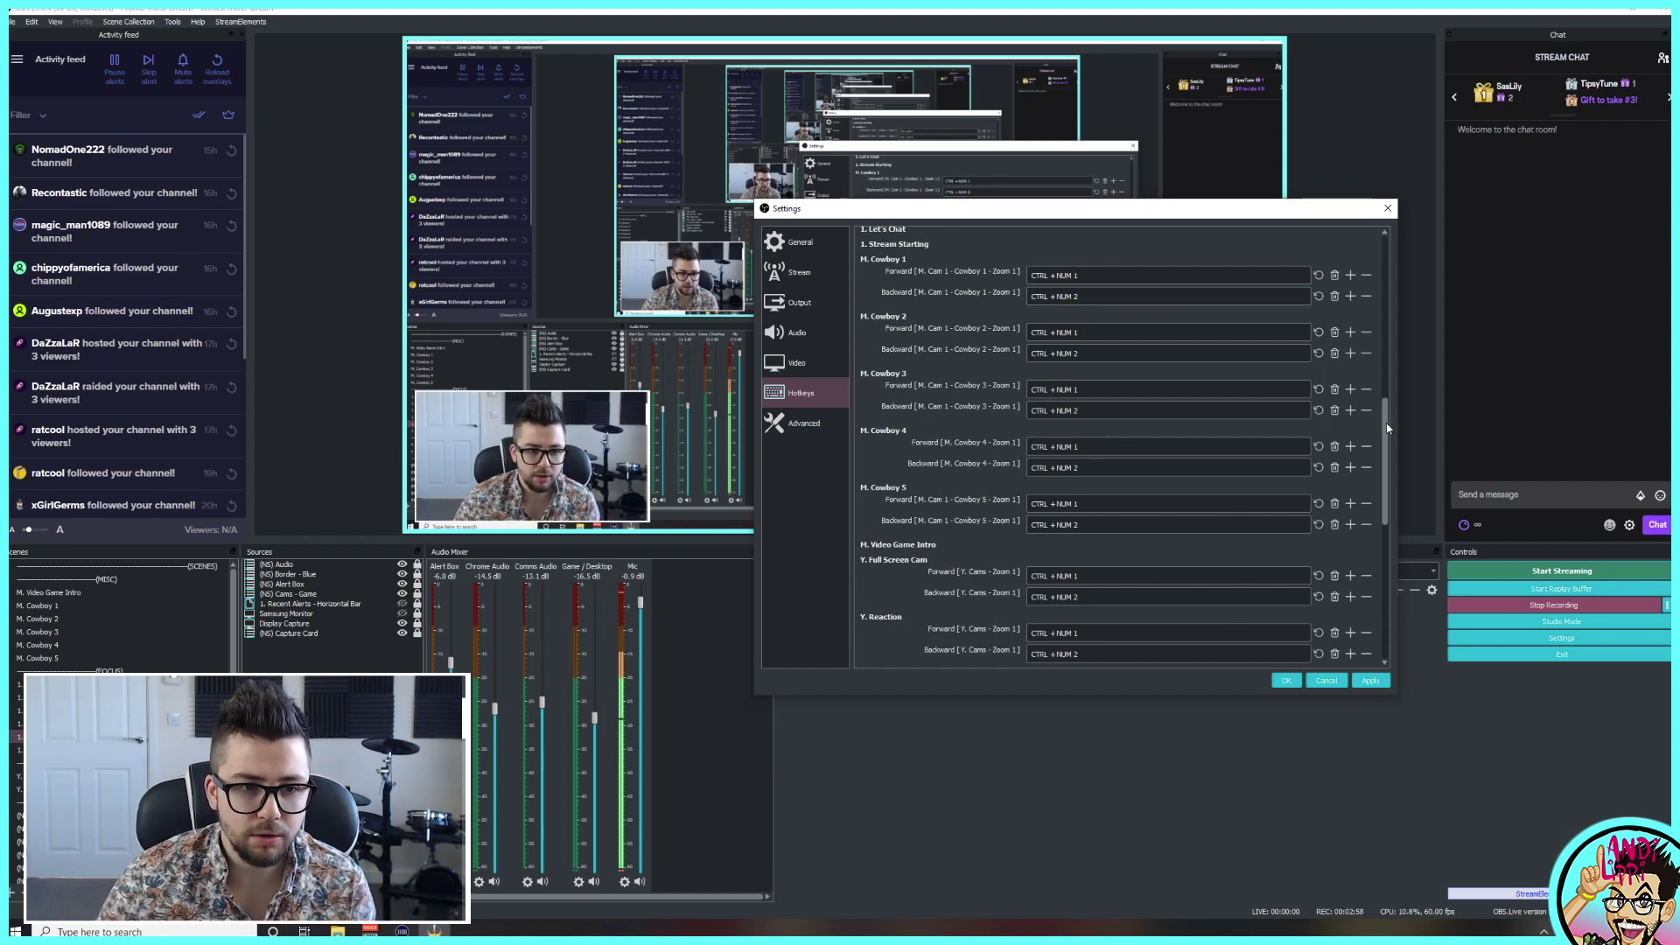
pyautogui.scroll(-1, 1186, 546)
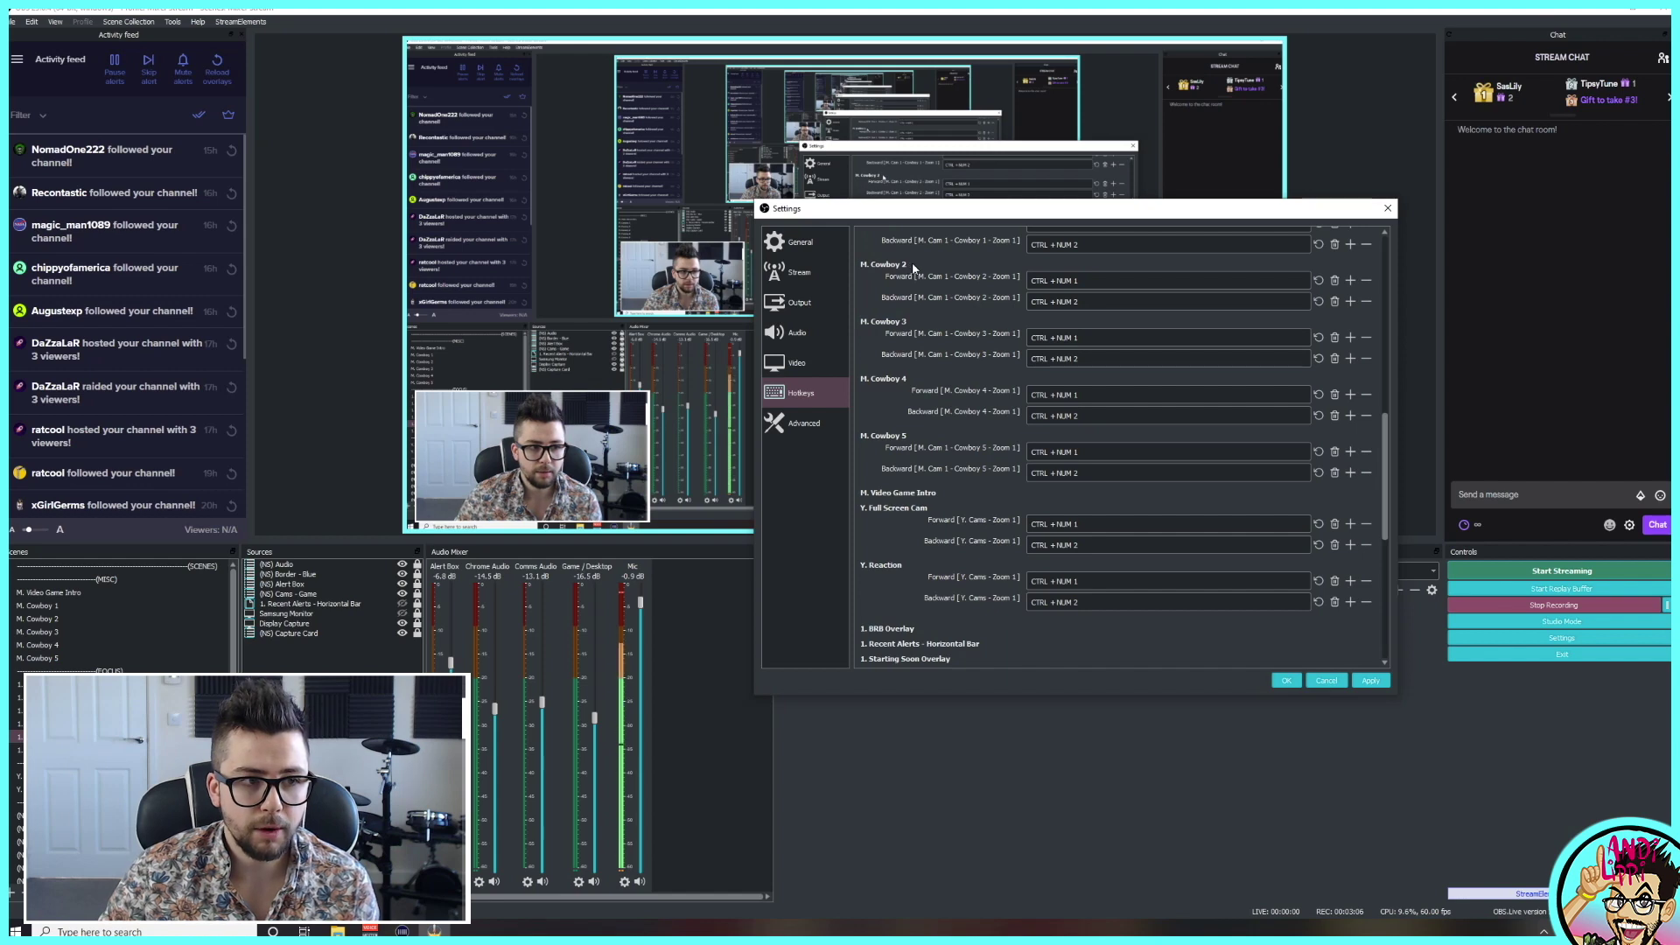
pyautogui.moveTo(932, 214); pyautogui.dragTo(893, 140)
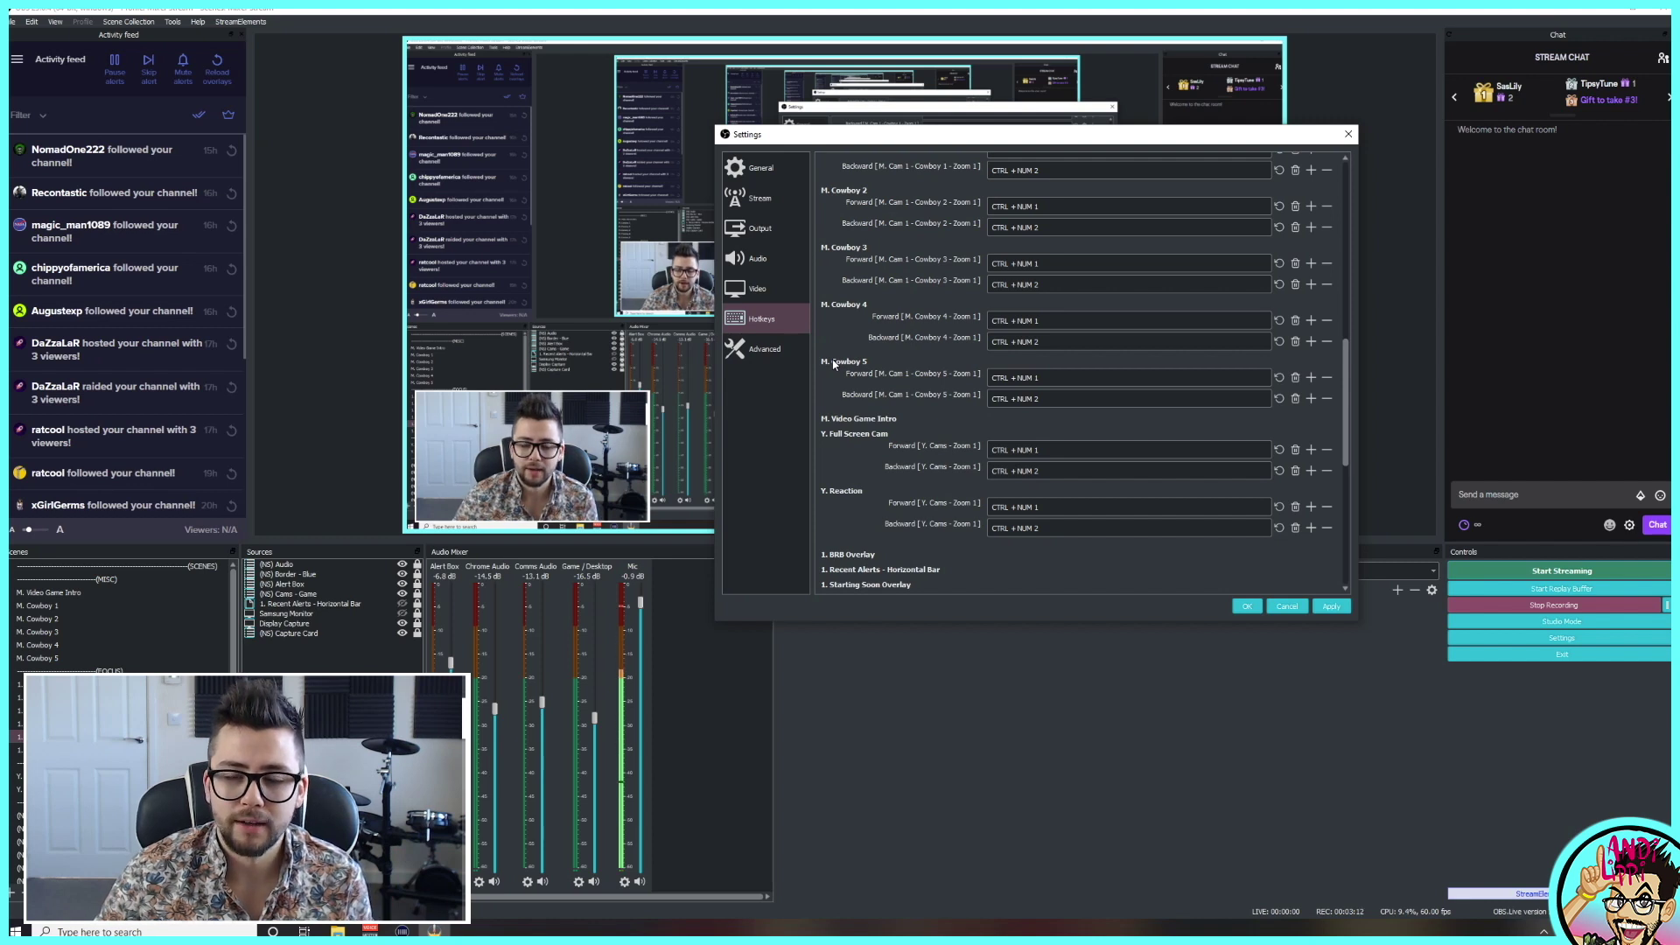
pyautogui.click(1005, 396)
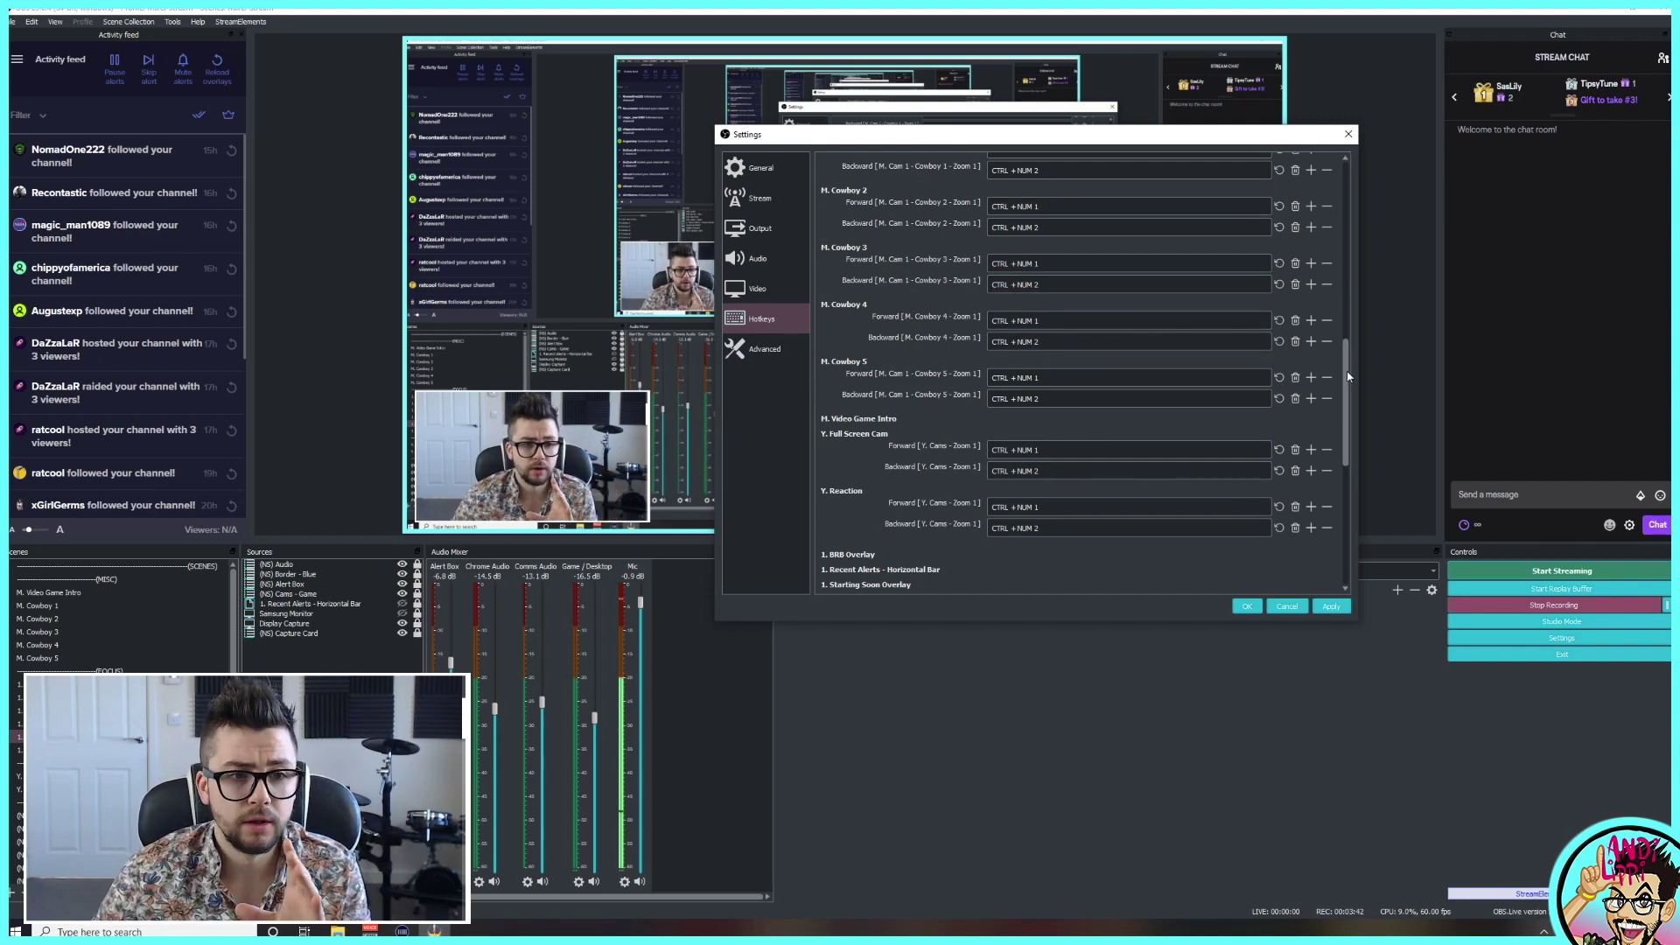
pyautogui.scroll(3, 1347, 376)
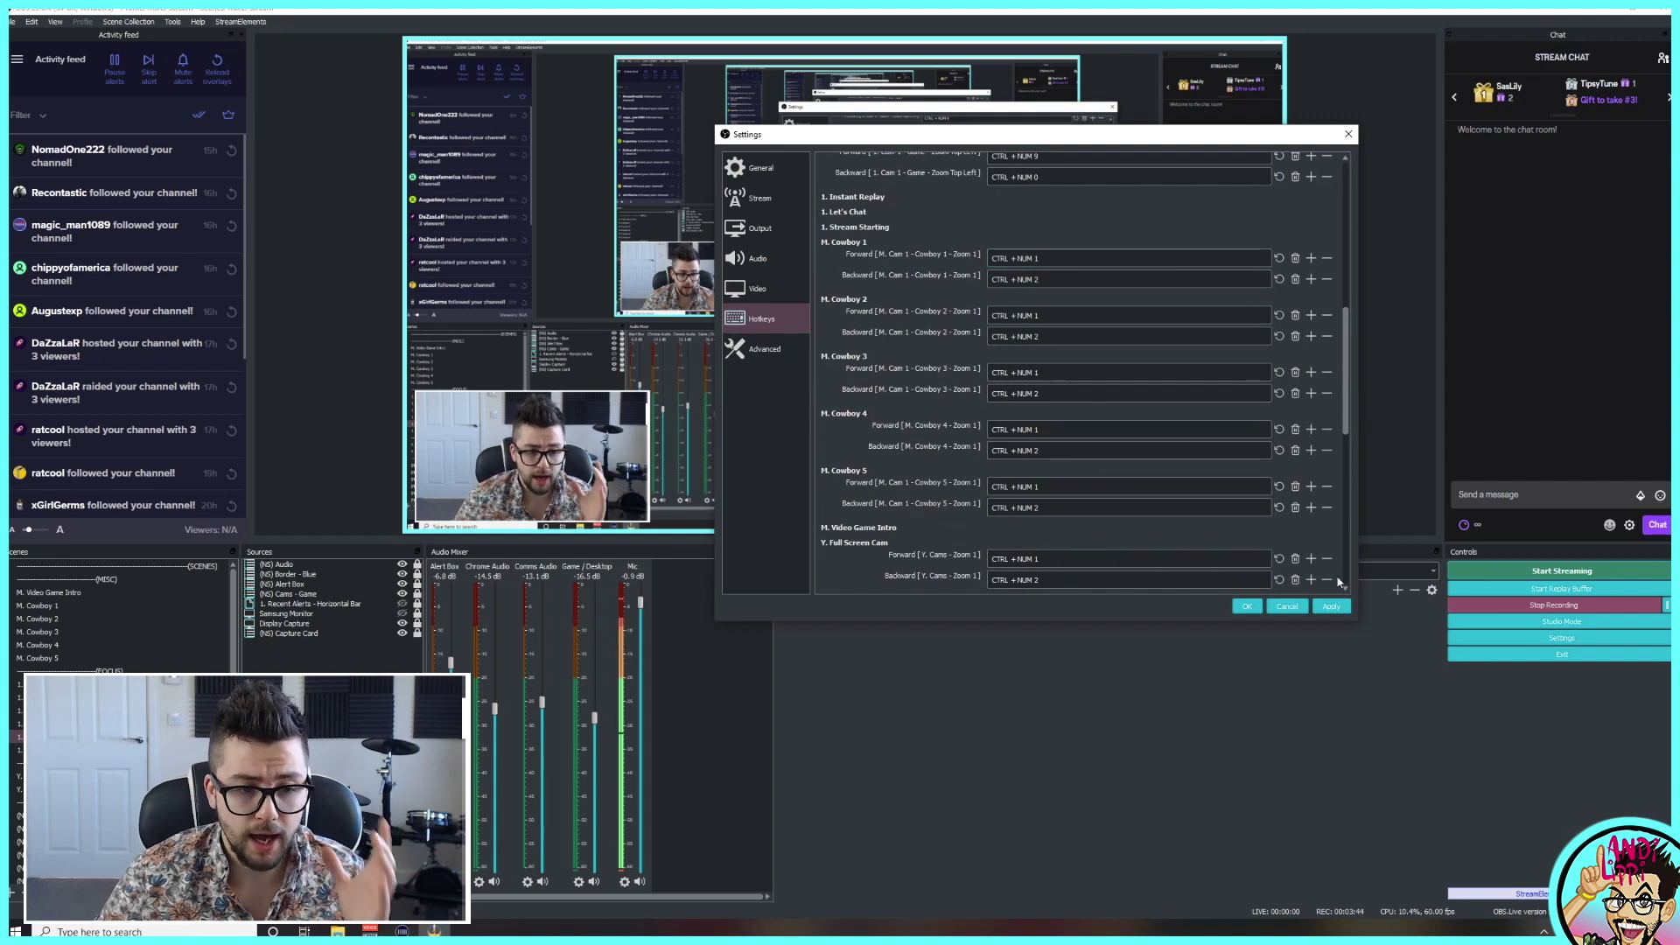
# Save the hotkey settings with OK and launch the Stream Deck app.
pyautogui.click(1249, 607)
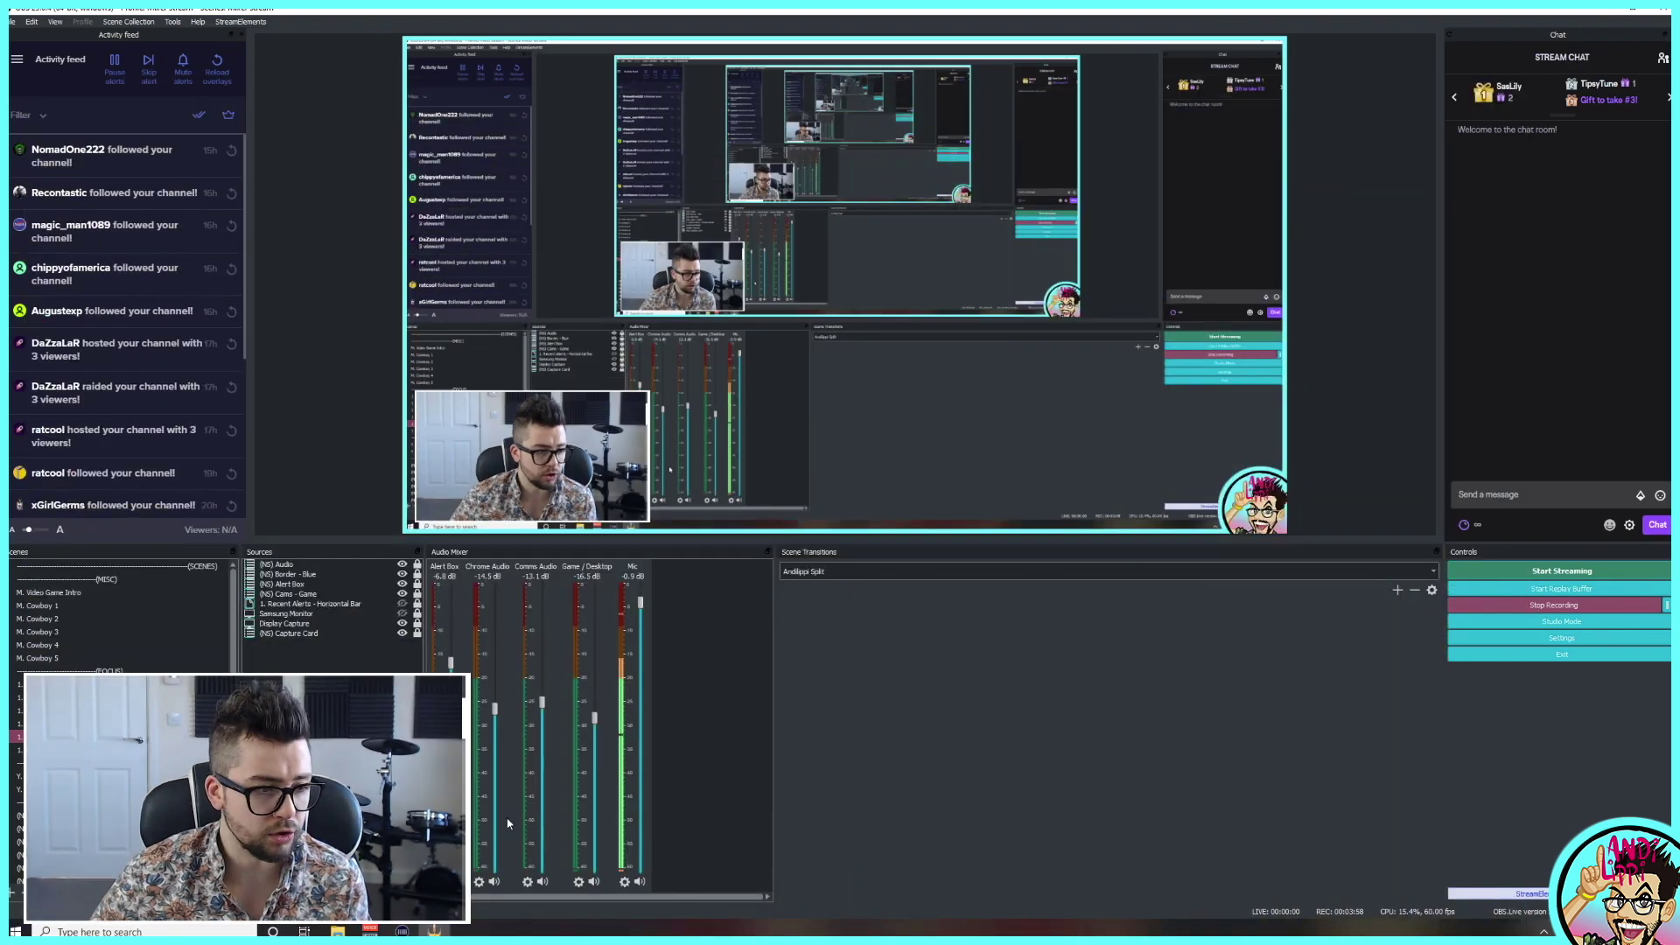
pyautogui.click(404, 930)
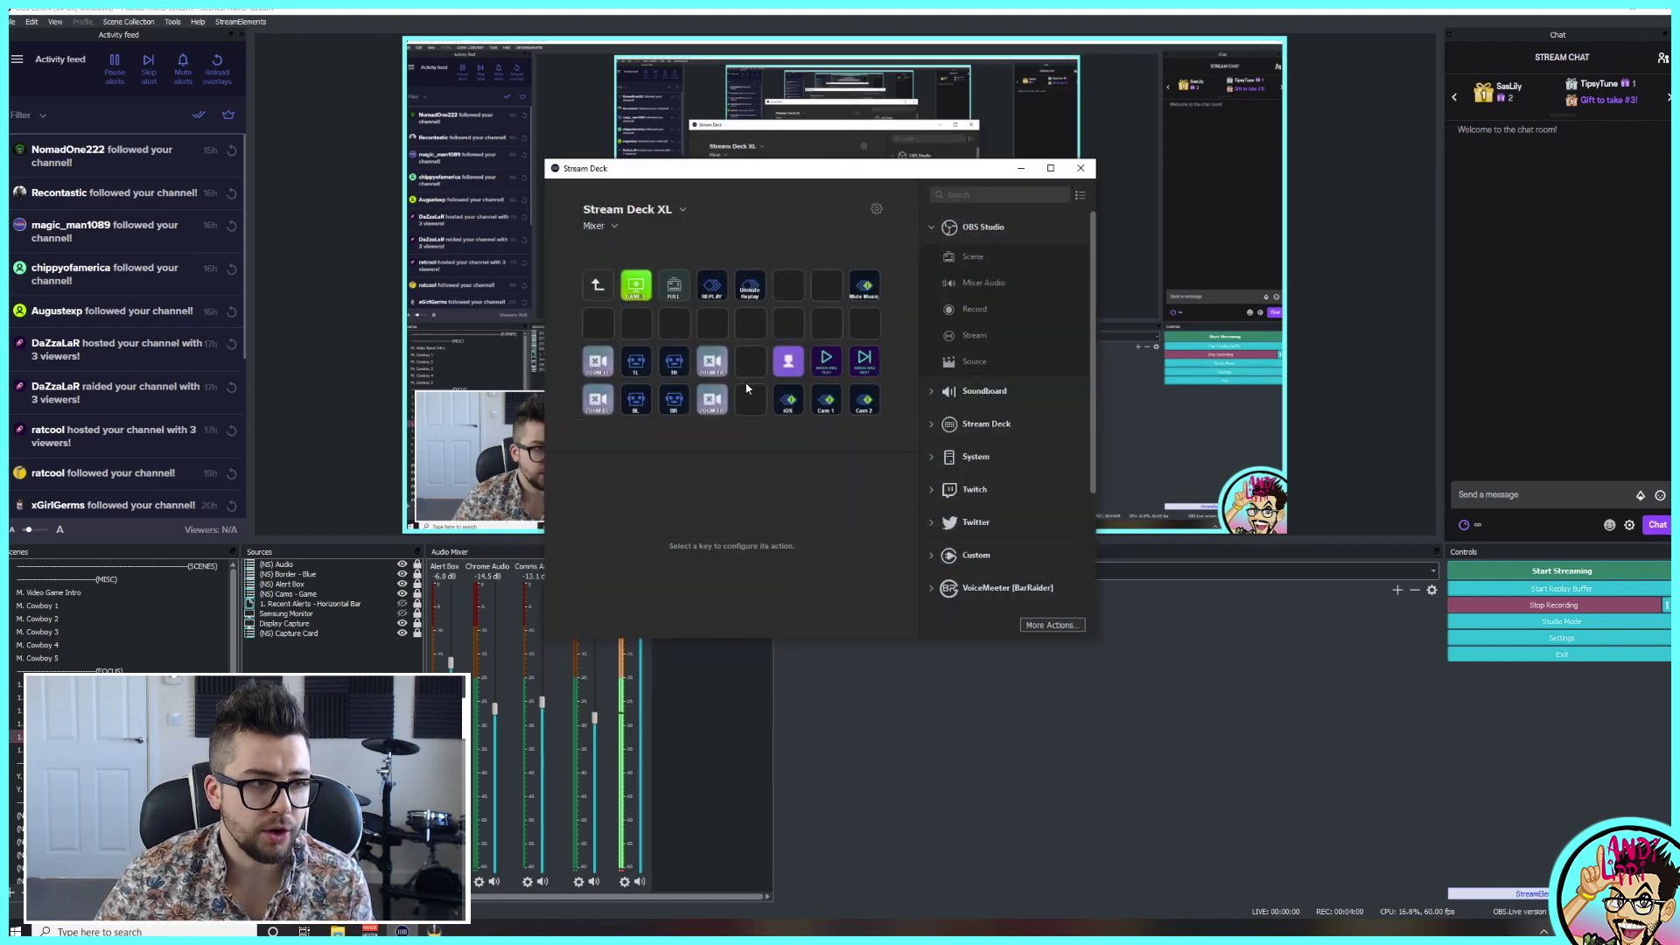
# Move the Stream Deck window and inspect the TL, TR, BR and BL keys' hotkey setups.
pyautogui.moveTo(753, 172); pyautogui.dragTo(1007, 111)
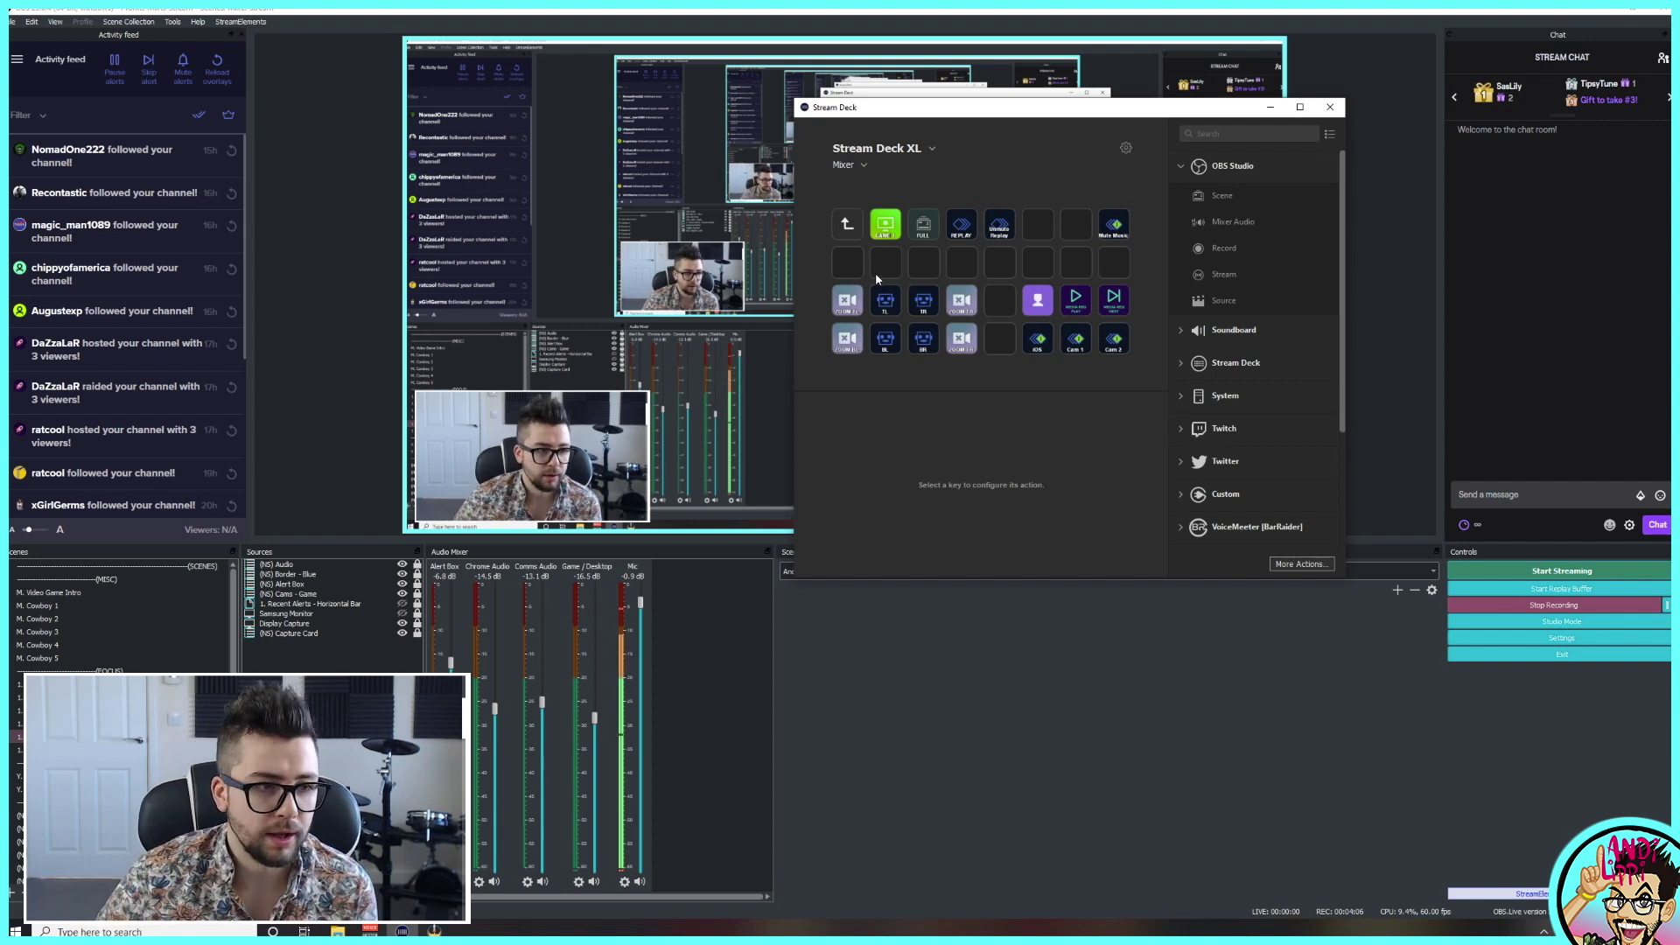
pyautogui.click(887, 303)
pyautogui.click(922, 306)
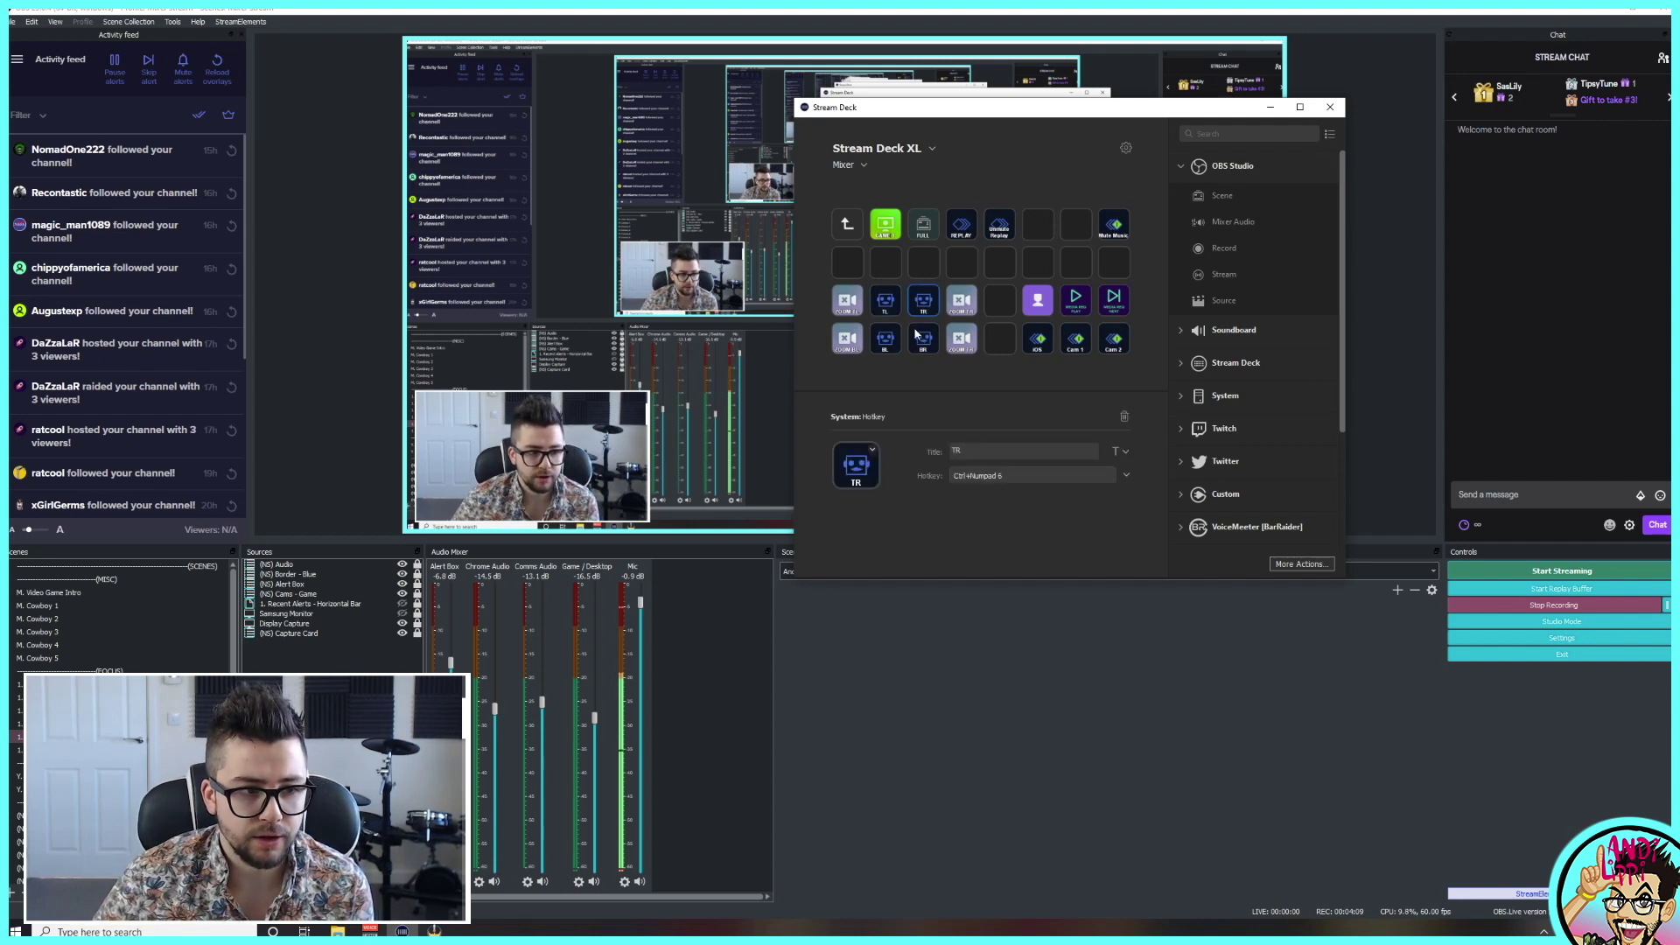
pyautogui.click(930, 340)
pyautogui.click(883, 336)
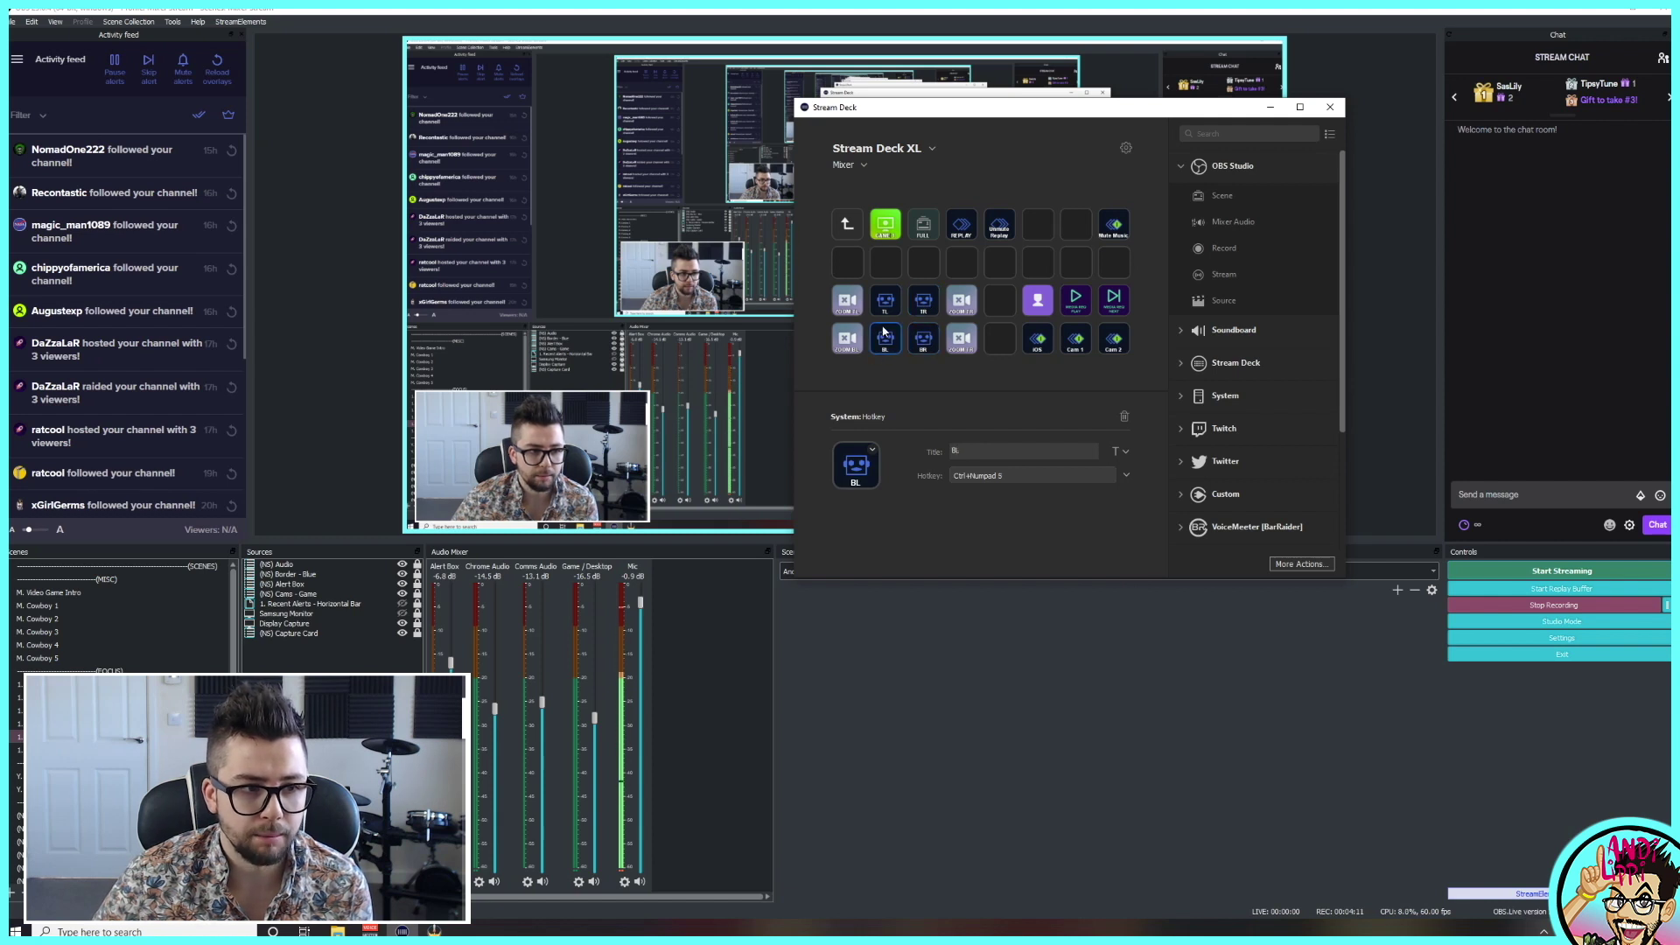
# Compare the ZOOM BL and ZOOM TR hotkey switch settings, then collapse the OBS Studio actions.
pyautogui.click(847, 339)
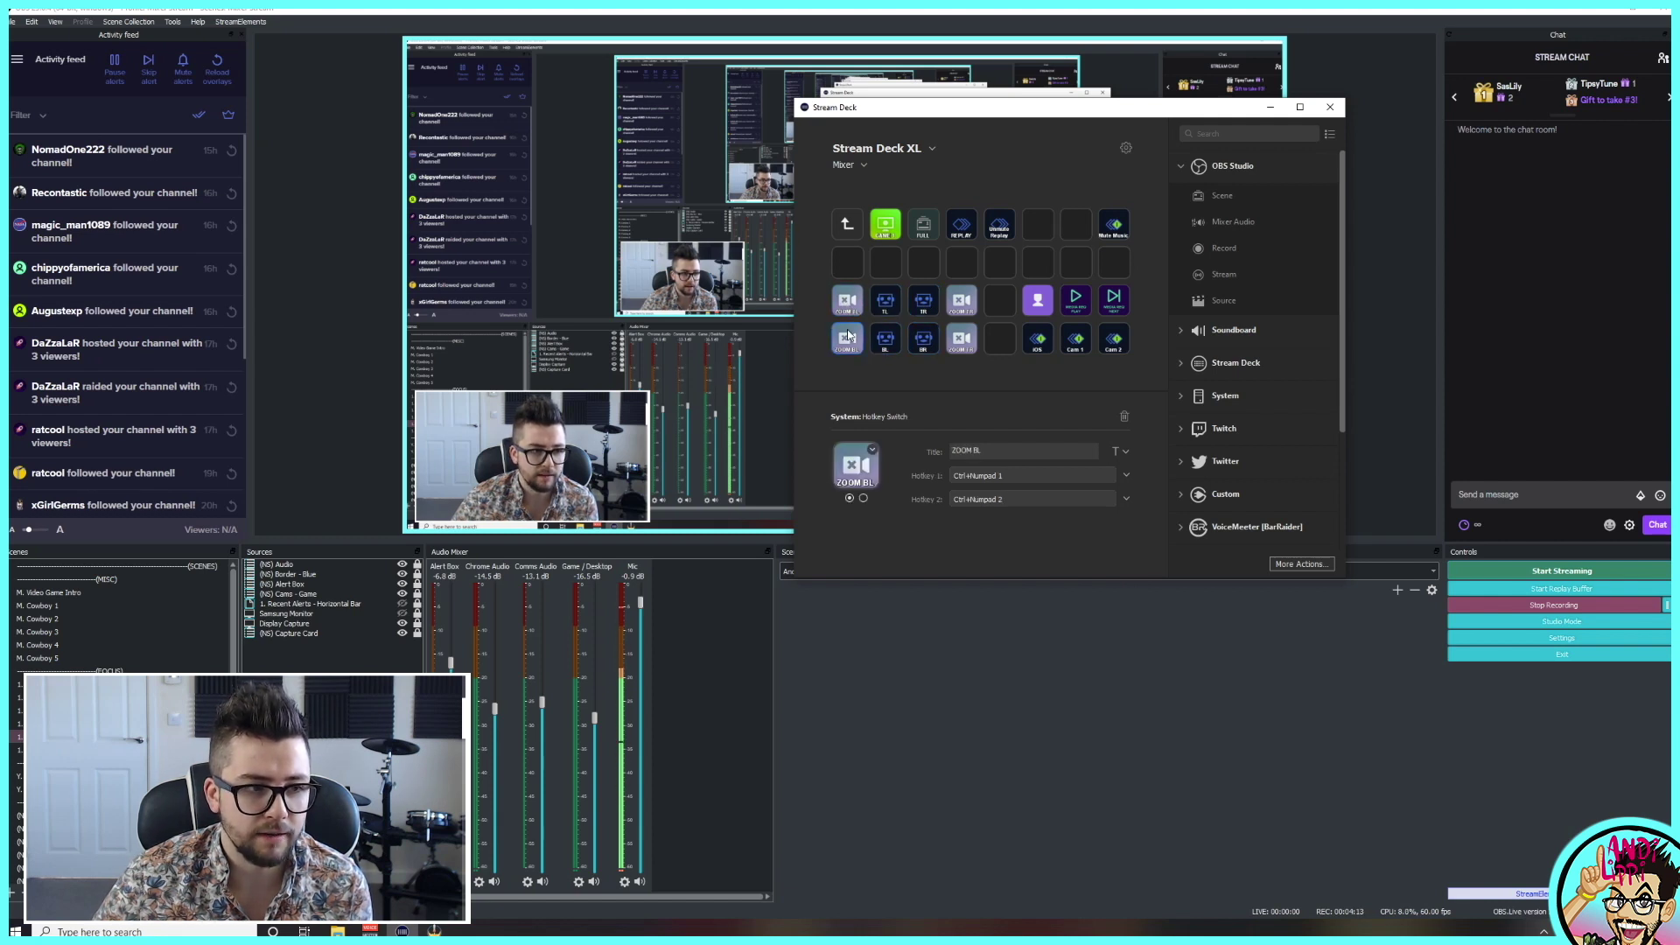
pyautogui.click(963, 339)
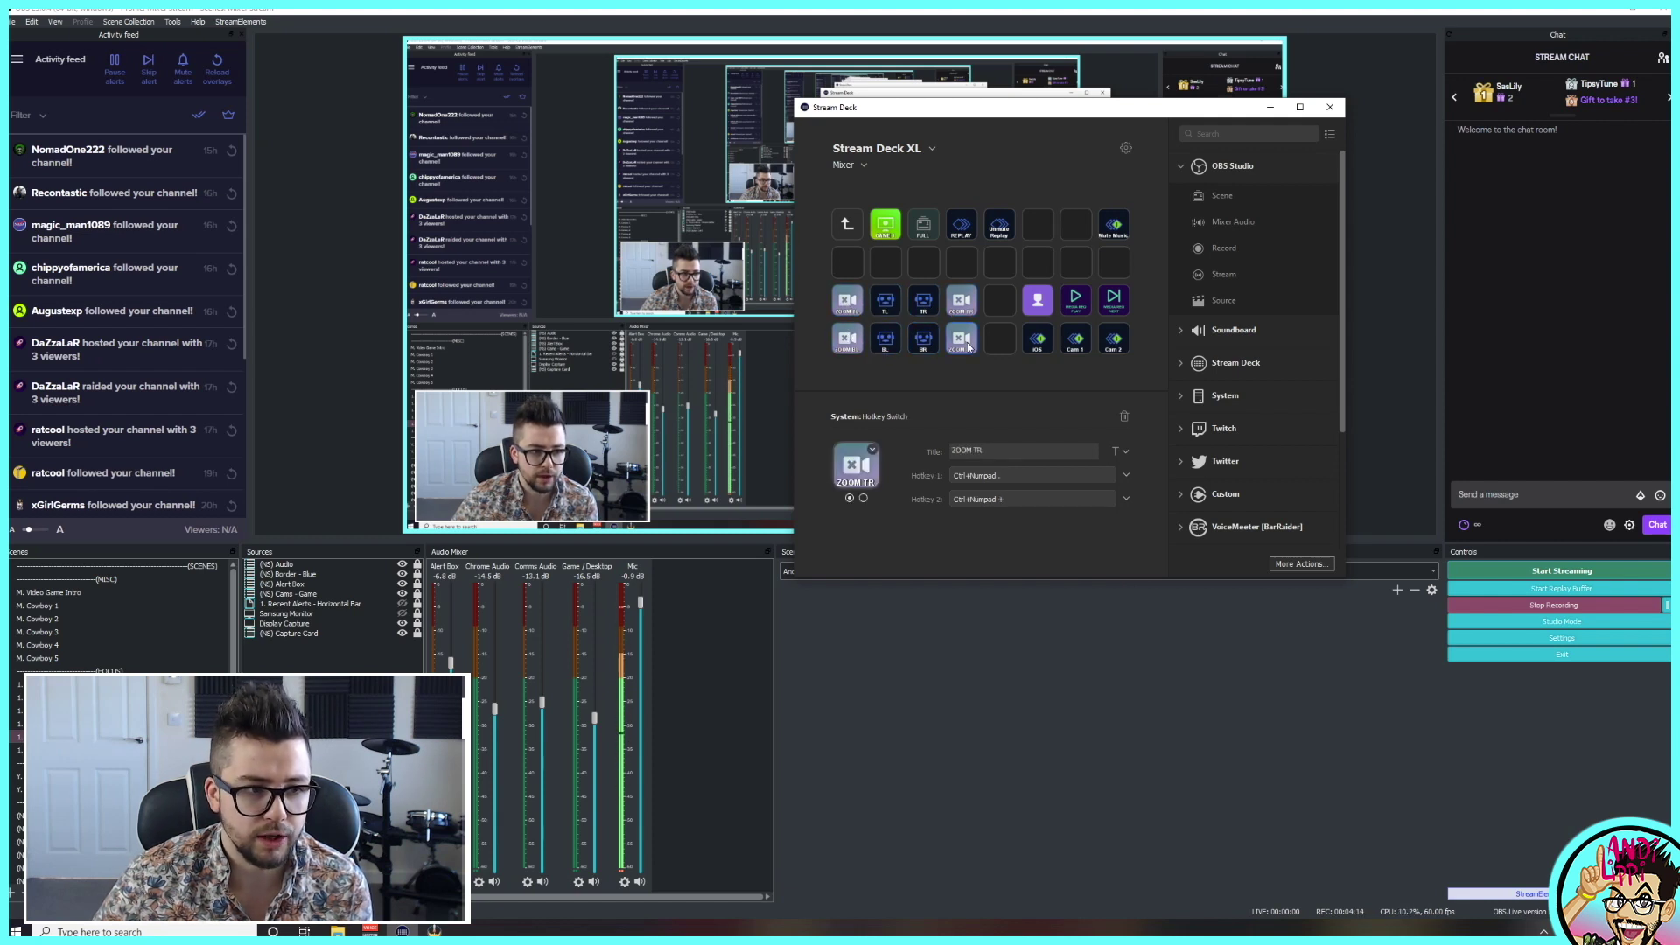
pyautogui.click(847, 338)
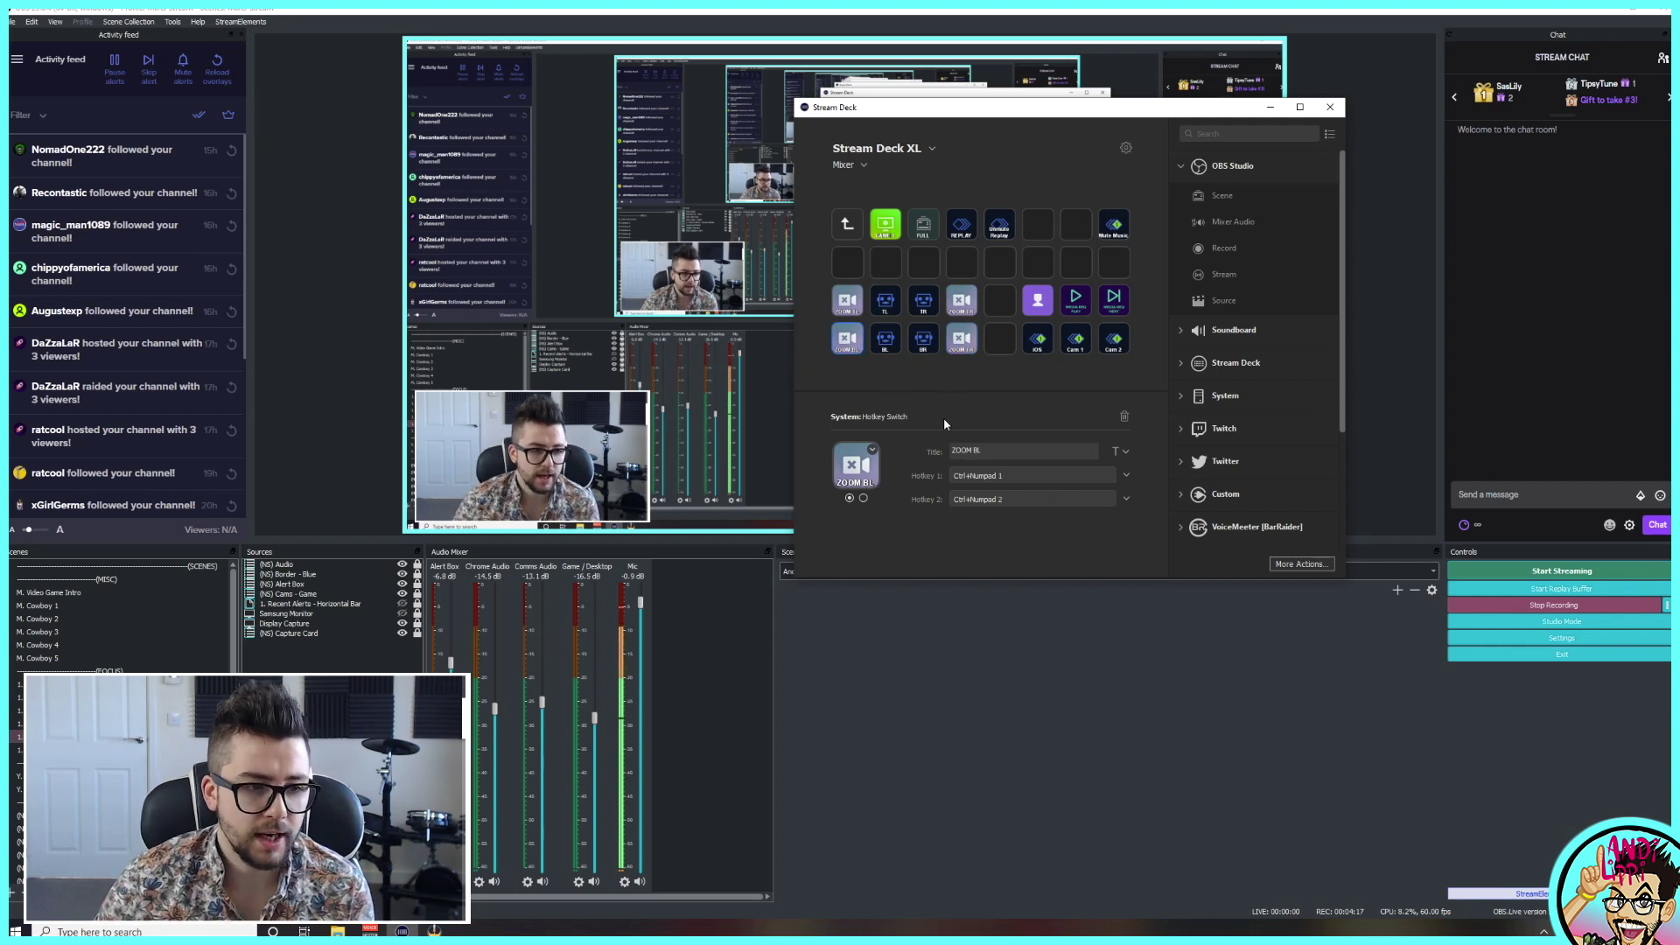
pyautogui.click(1180, 166)
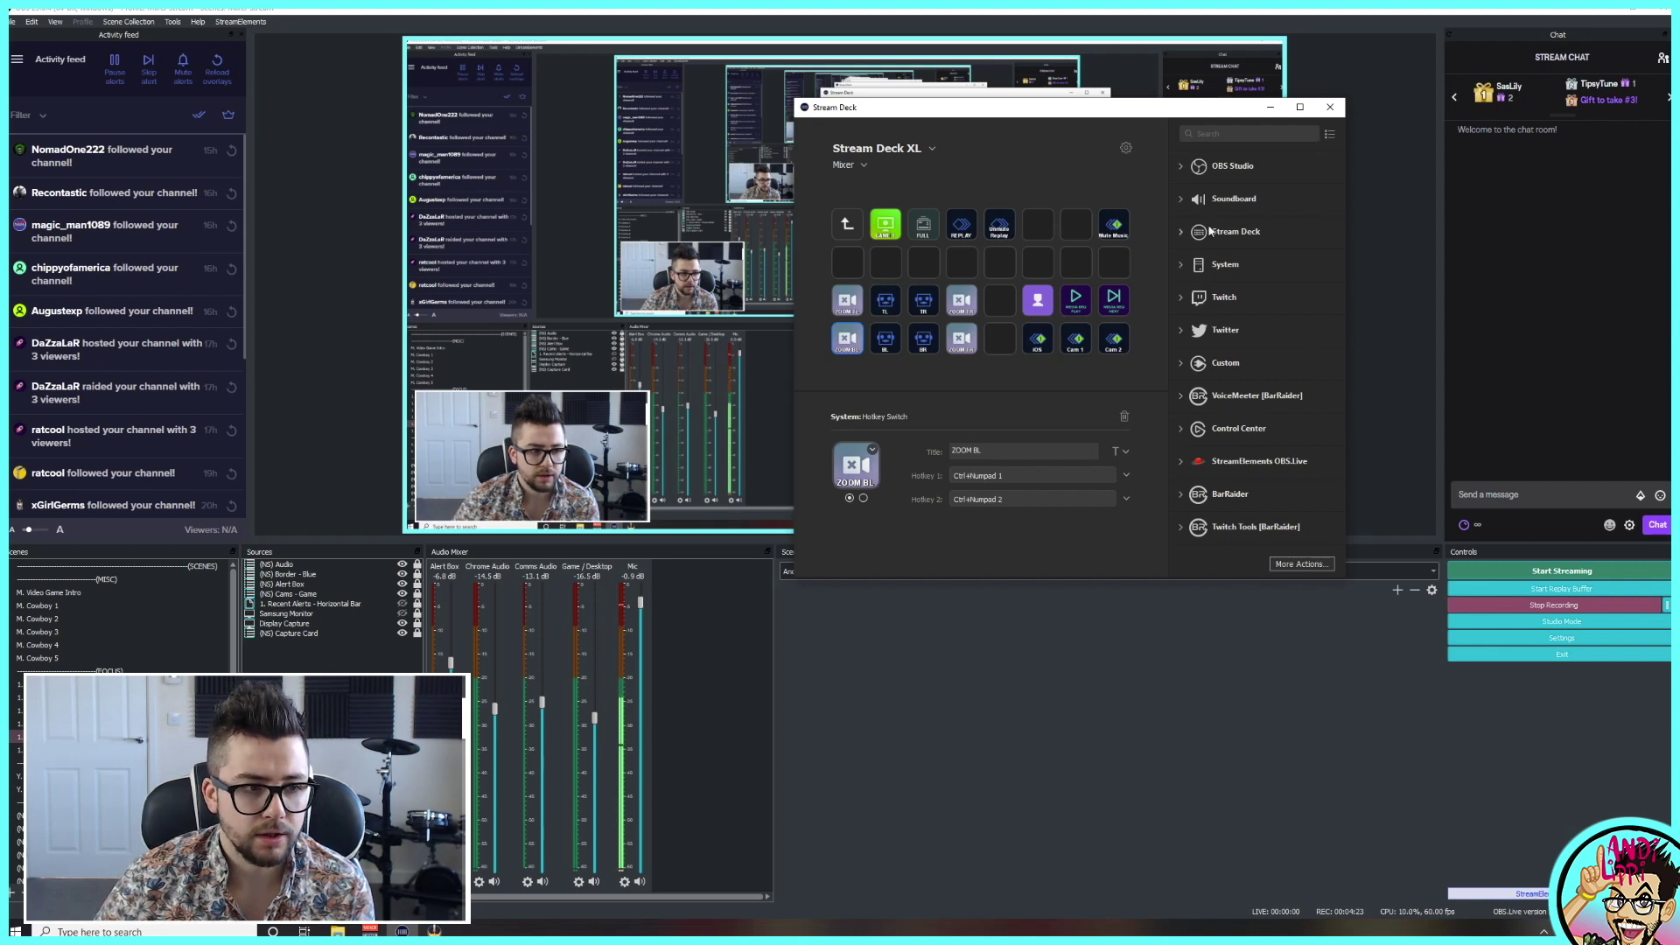
# Place a System Hotkey Switch on an empty second-row key with hotkeys Ctrl+Numpad 1 and Ctrl+Numpad 2.
pyautogui.click(1185, 270)
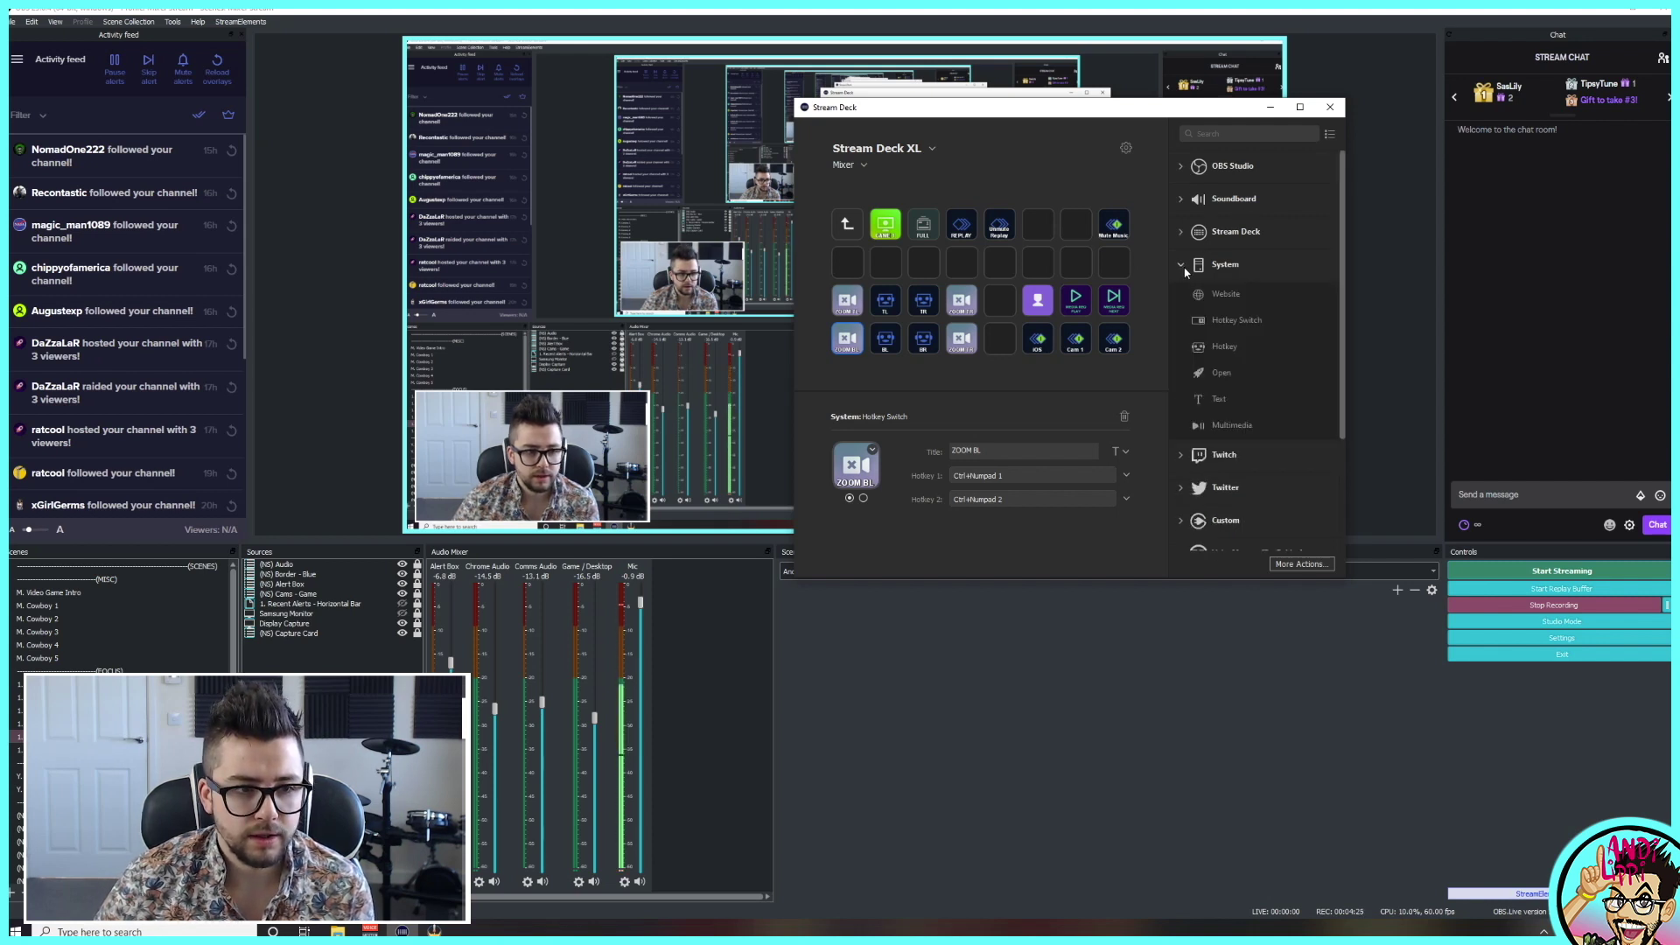
pyautogui.moveTo(1241, 322); pyautogui.dragTo(1002, 277)
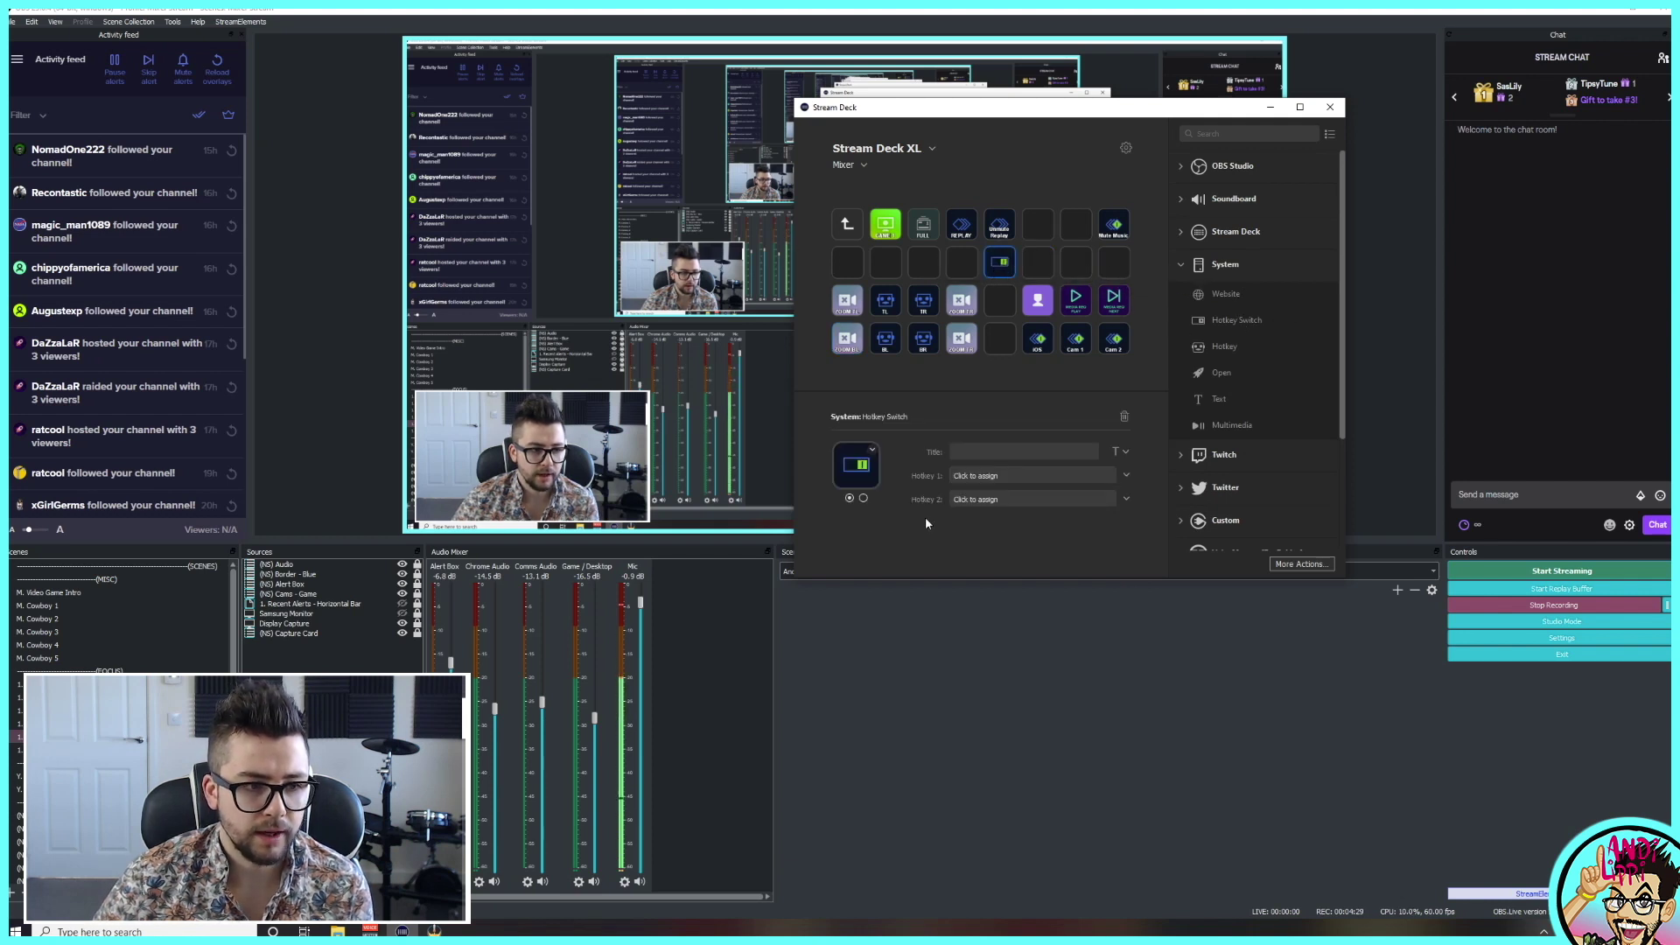
pyautogui.click(1008, 476)
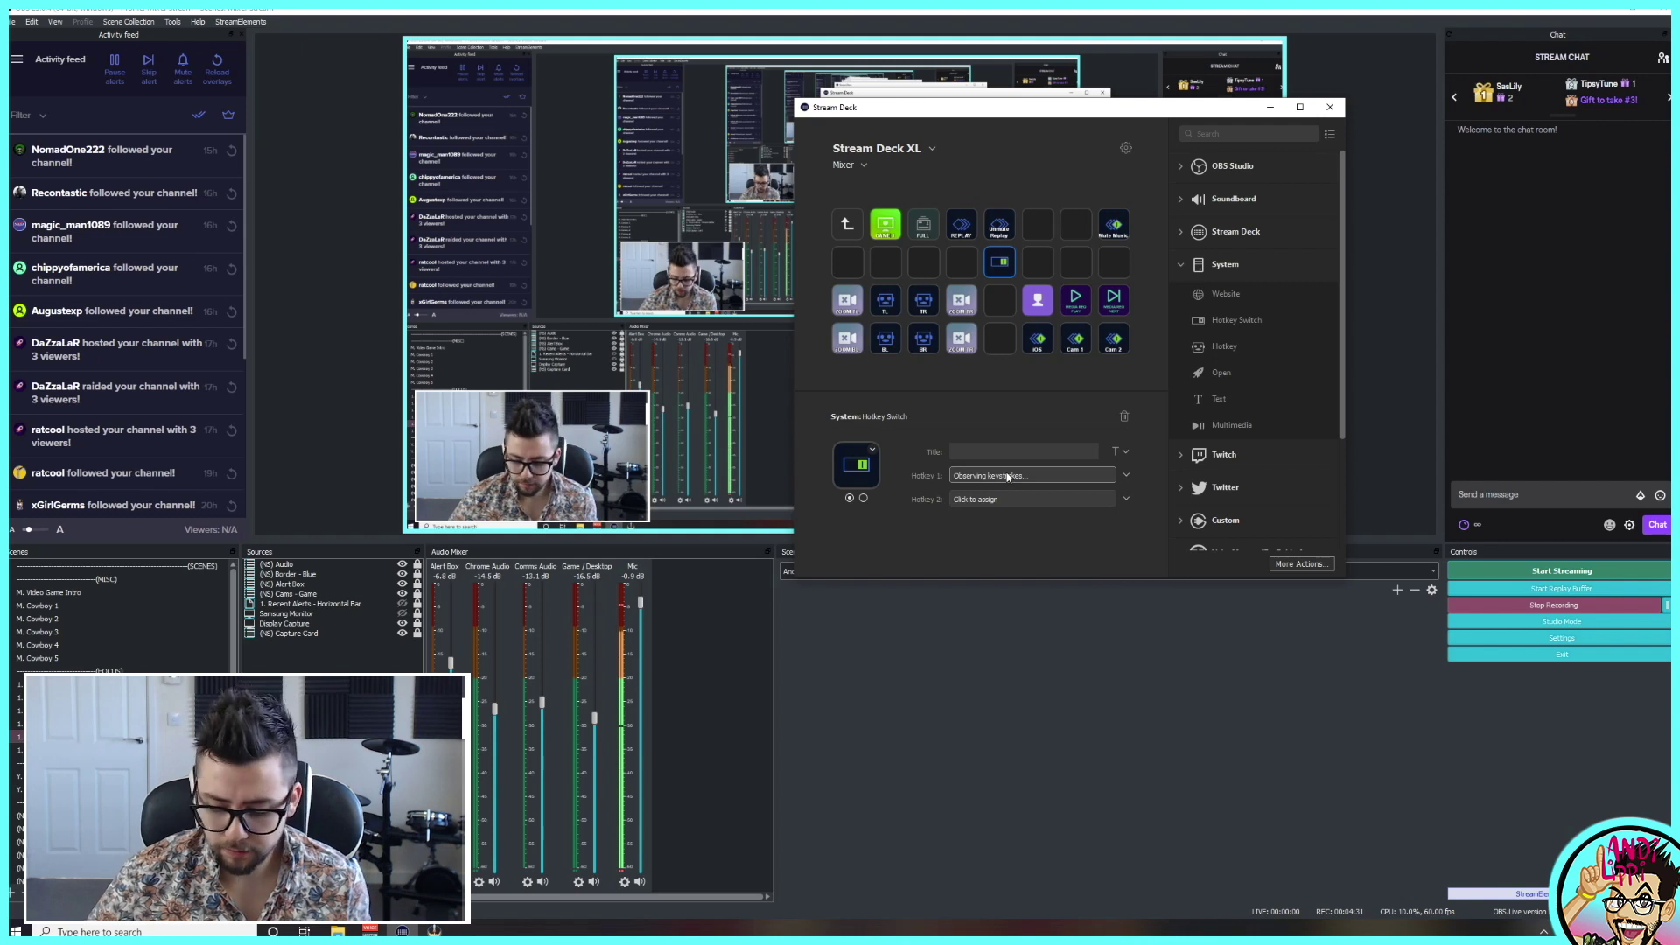
pyautogui.press('ctrl+KP_1')
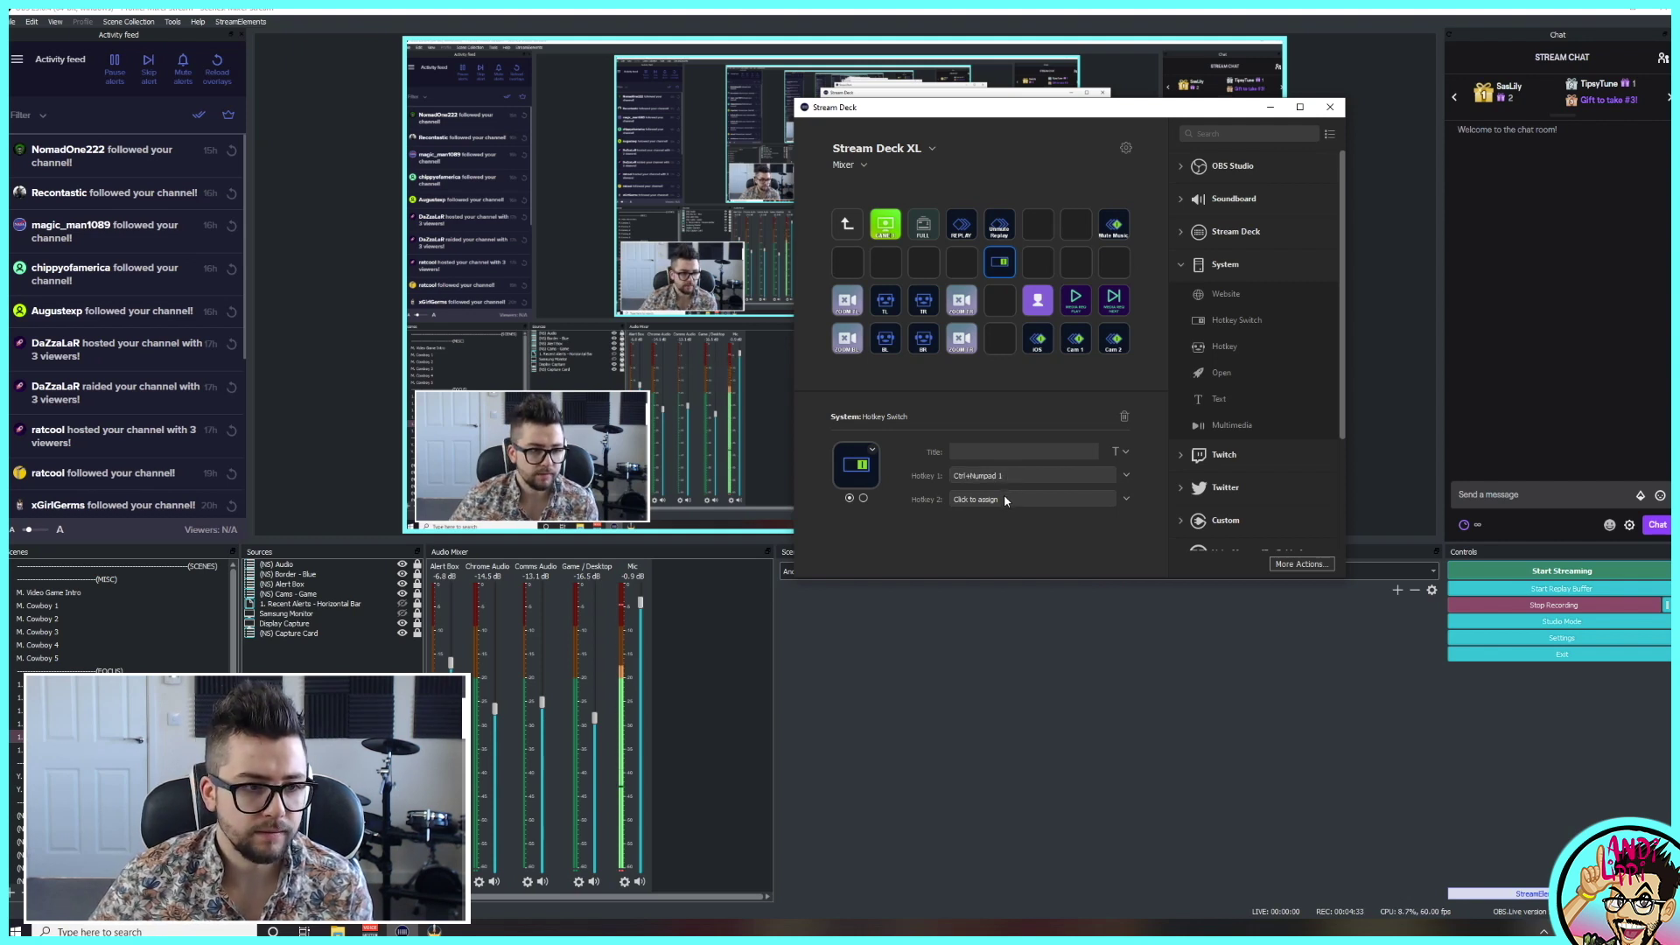
pyautogui.click(1005, 500)
pyautogui.press('ctrl+KP_2')
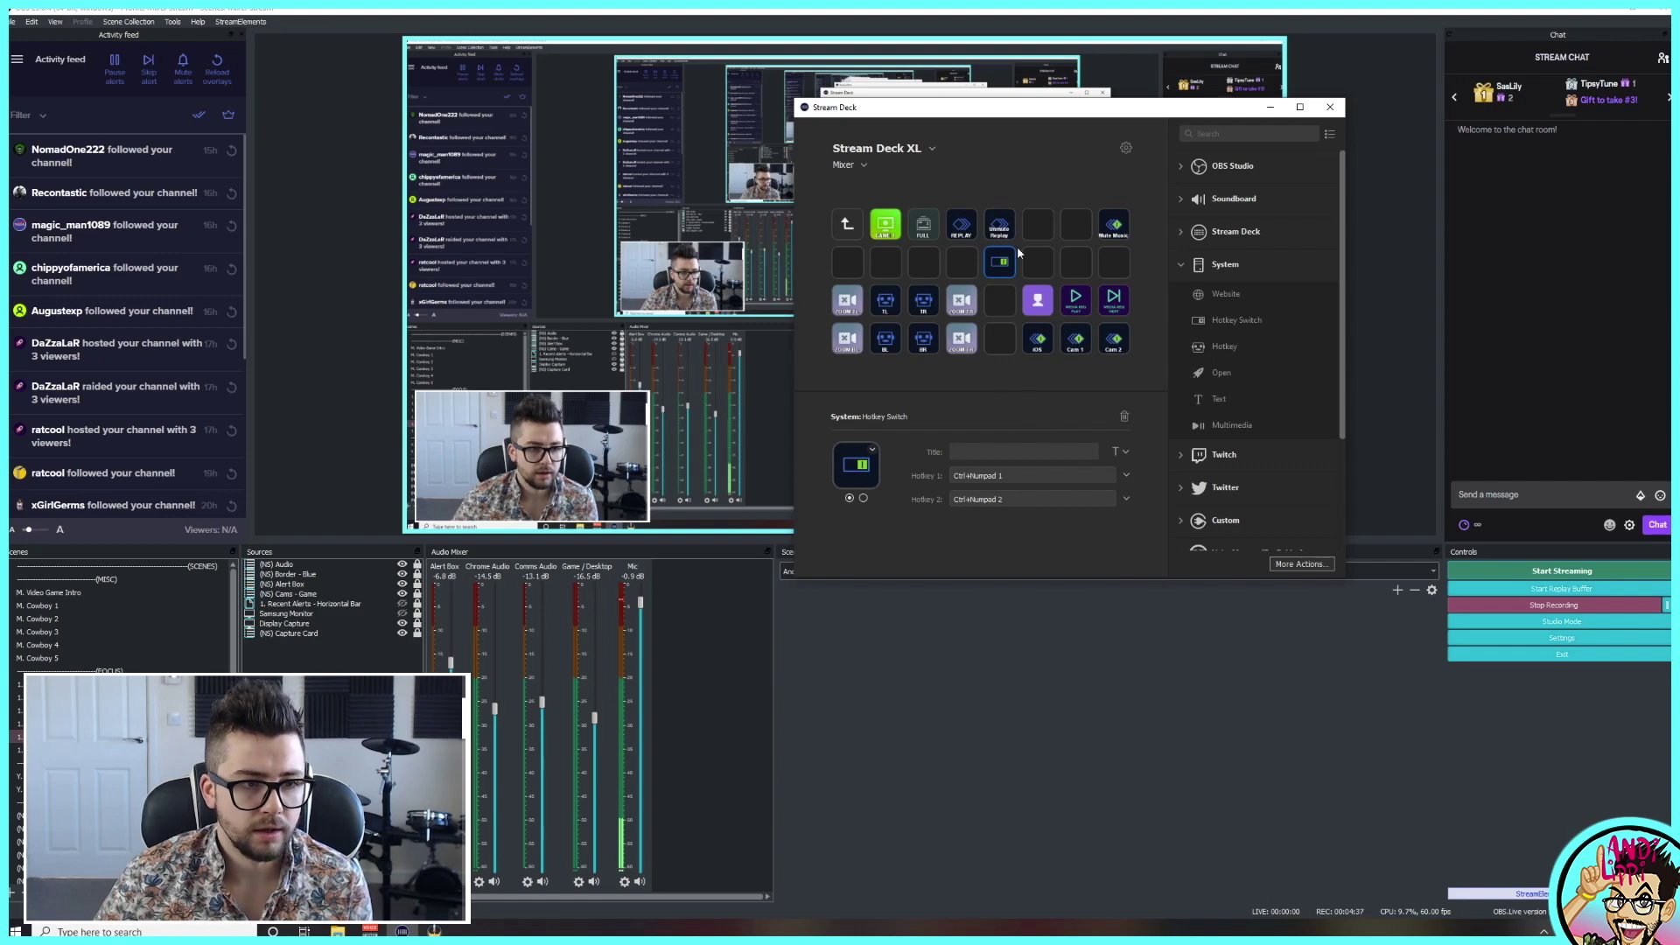
# Alternate Ctrl+Numpad 1 and Ctrl+Numpad 2 to zoom the webcam to near full screen and back to the corner.
pyautogui.press('ctrl+KP_1')
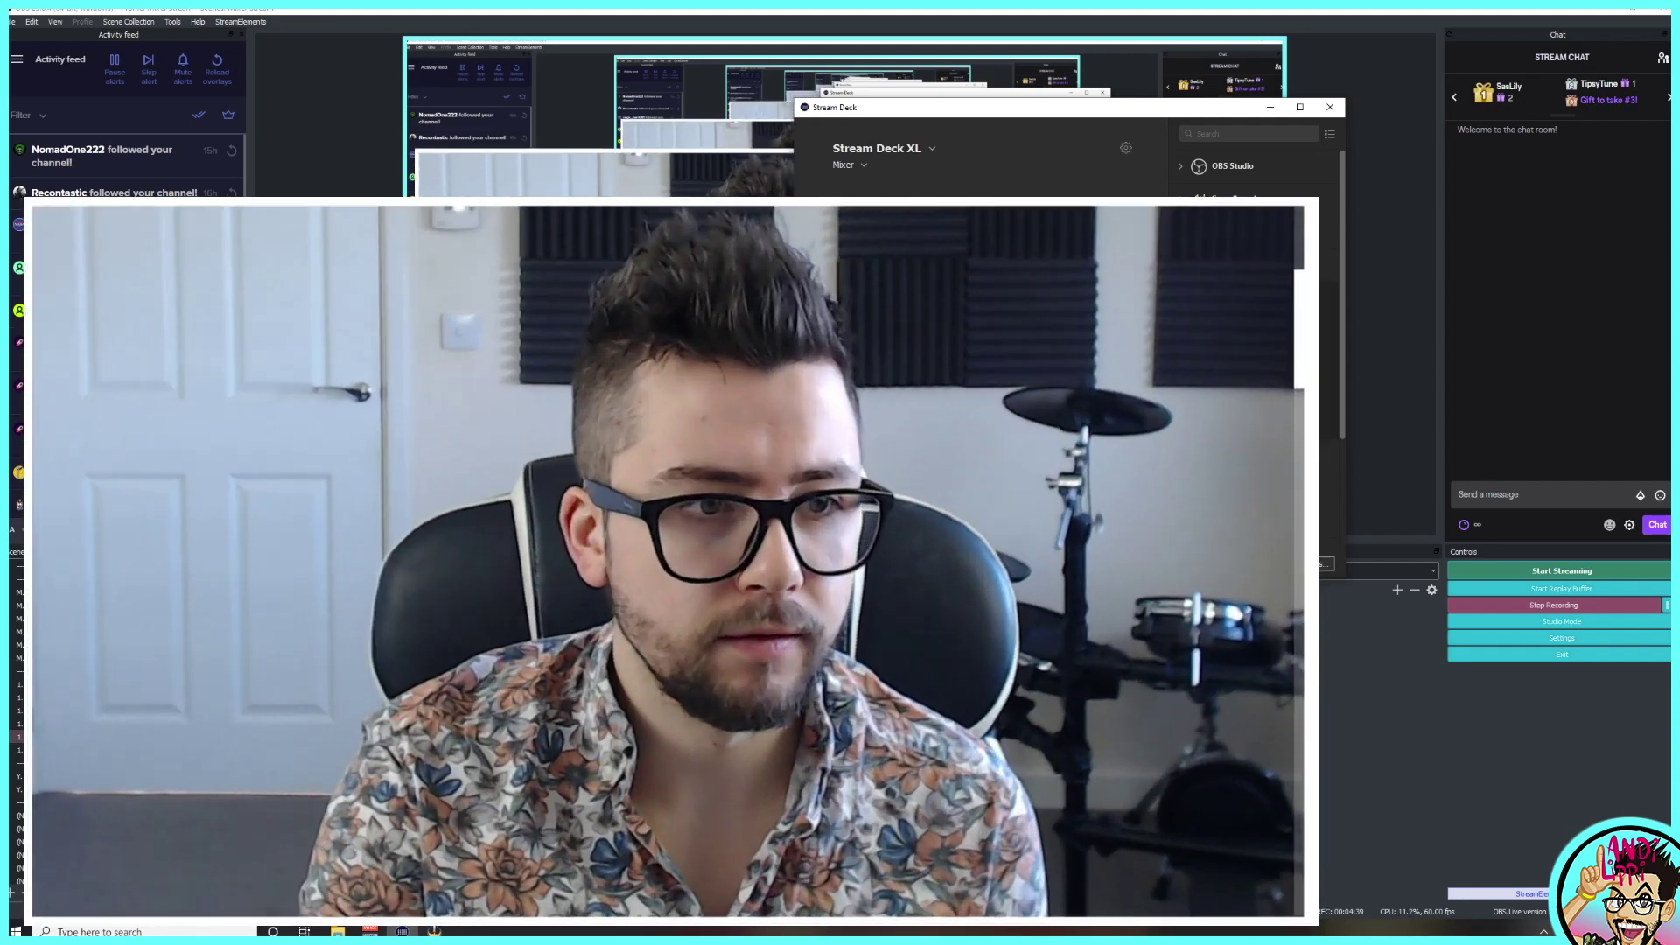
pyautogui.press('ctrl+KP_2')
pyautogui.press('ctrl+KP_1')
pyautogui.press('ctrl+KP_2')
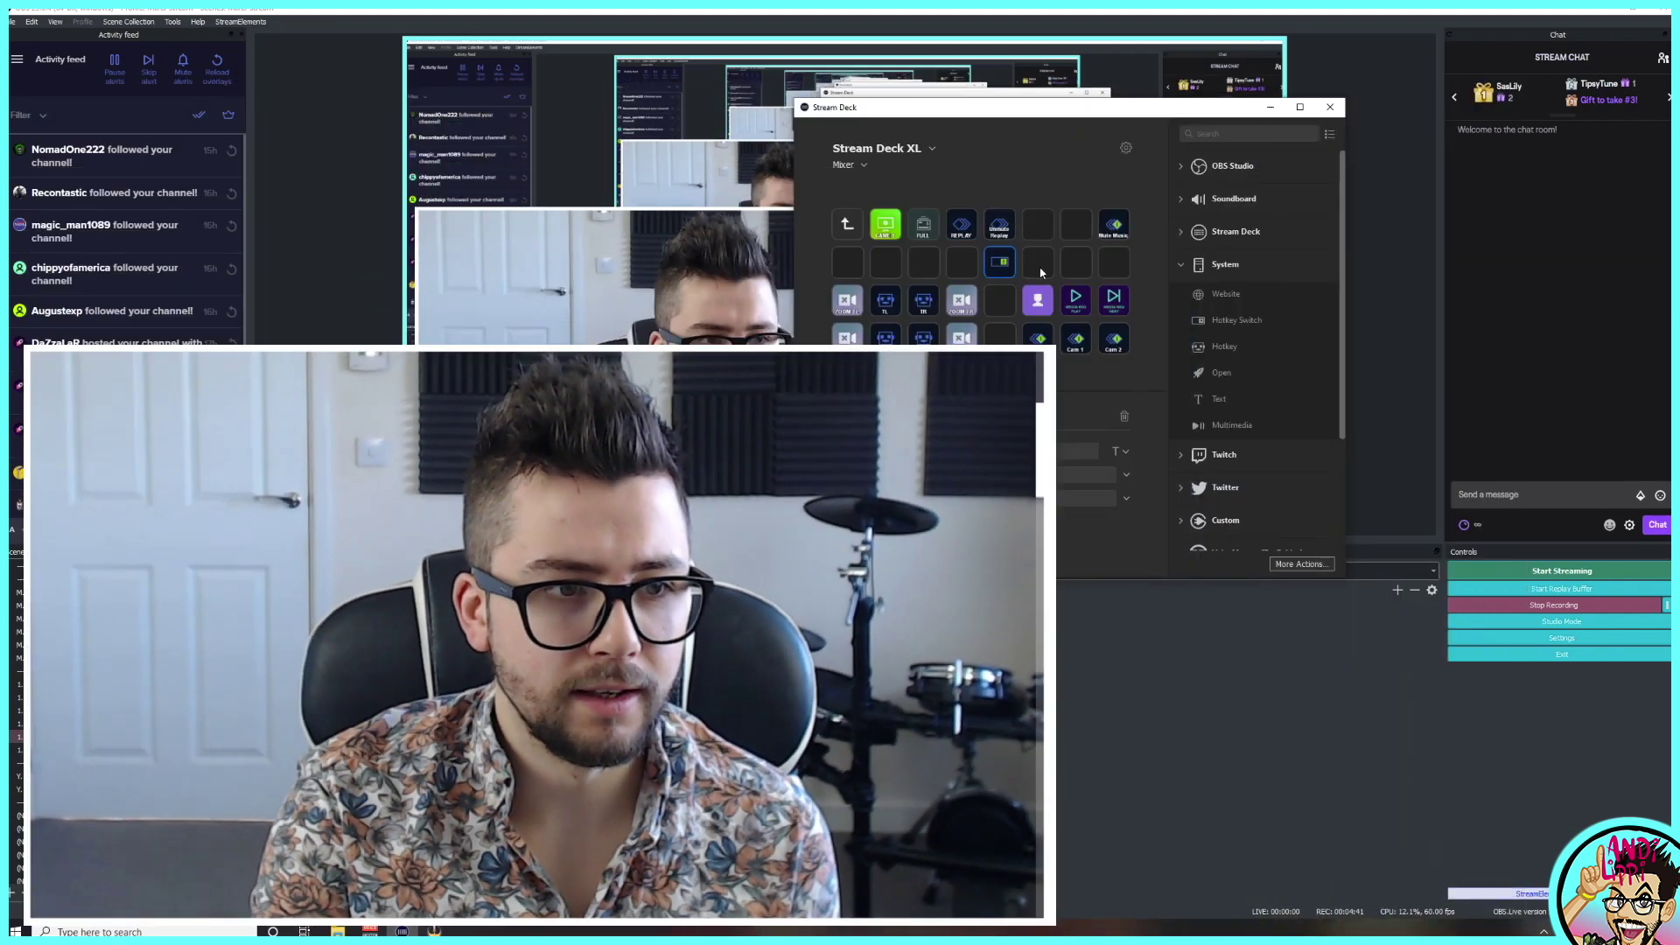
pyautogui.press('ctrl+KP_1')
pyautogui.press('ctrl+KP_2')
pyautogui.press('ctrl+KP_1')
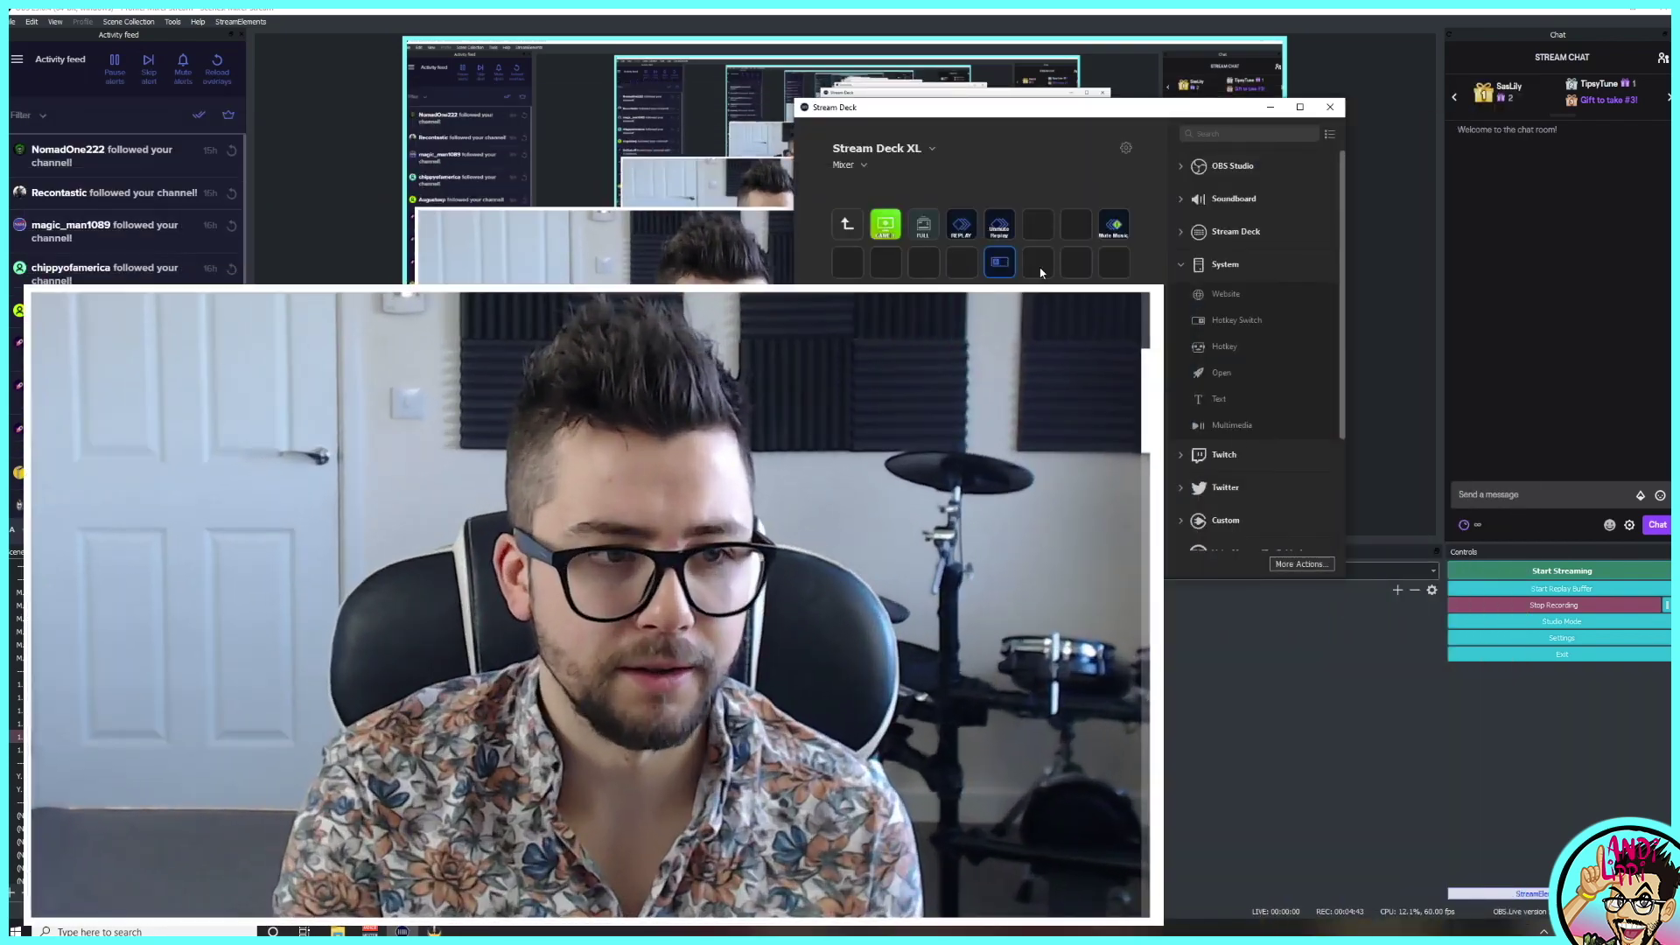
pyautogui.press('ctrl+KP_2')
pyautogui.press('ctrl+KP_1')
pyautogui.press('ctrl+KP_2')
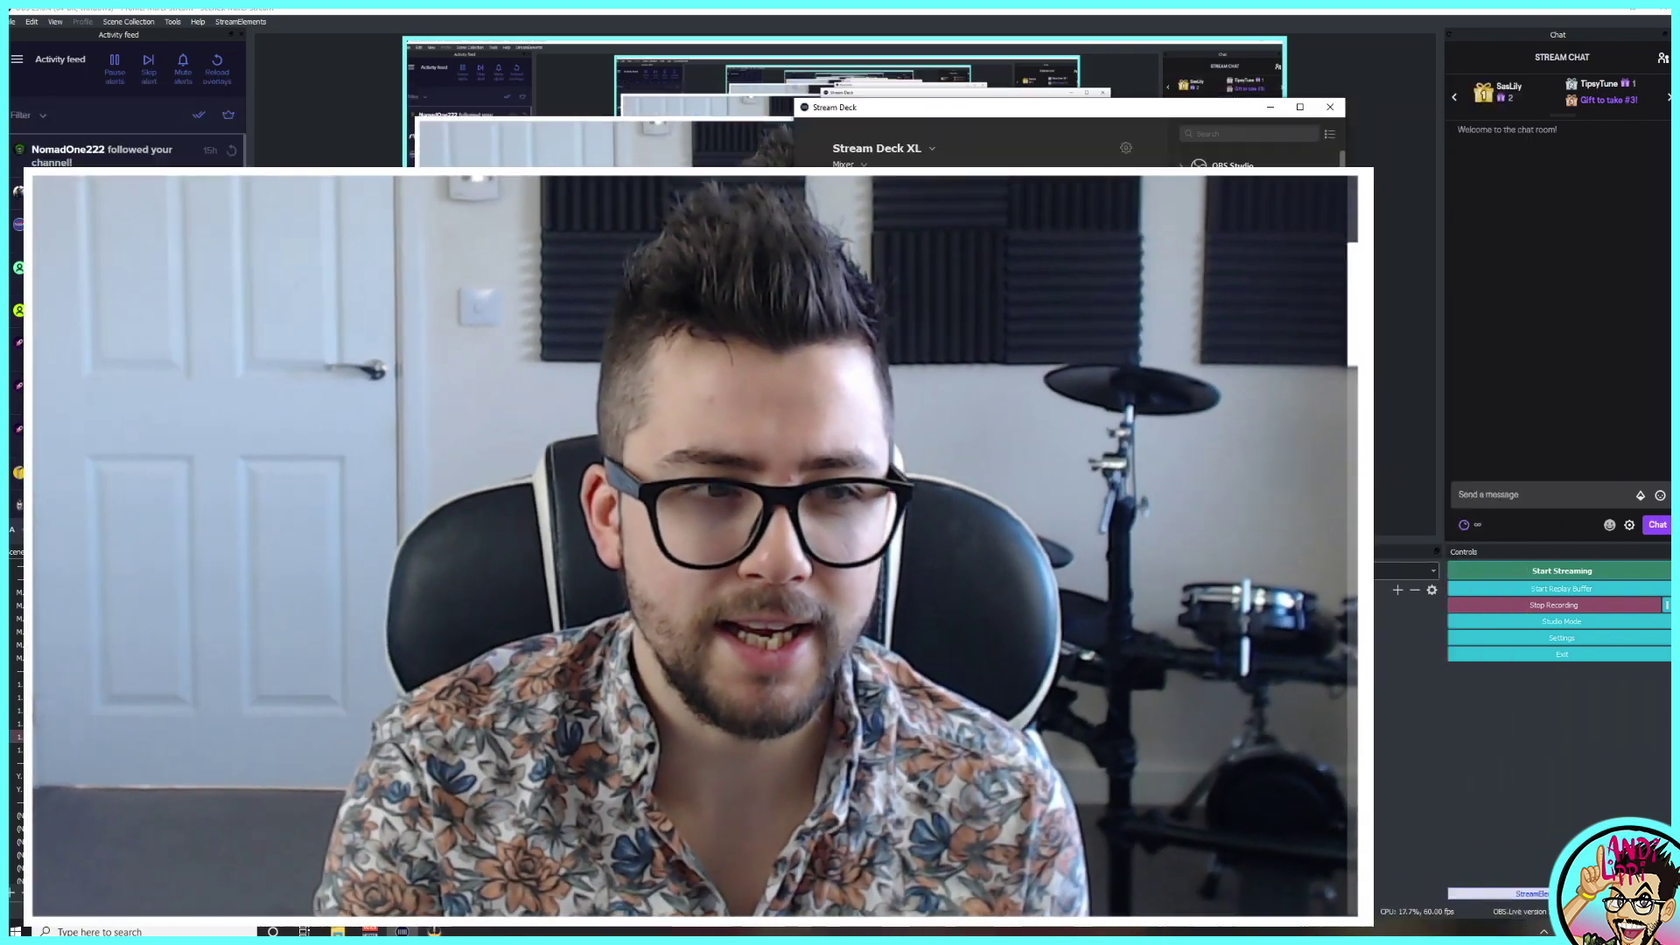
pyautogui.press('ctrl+KP_1')
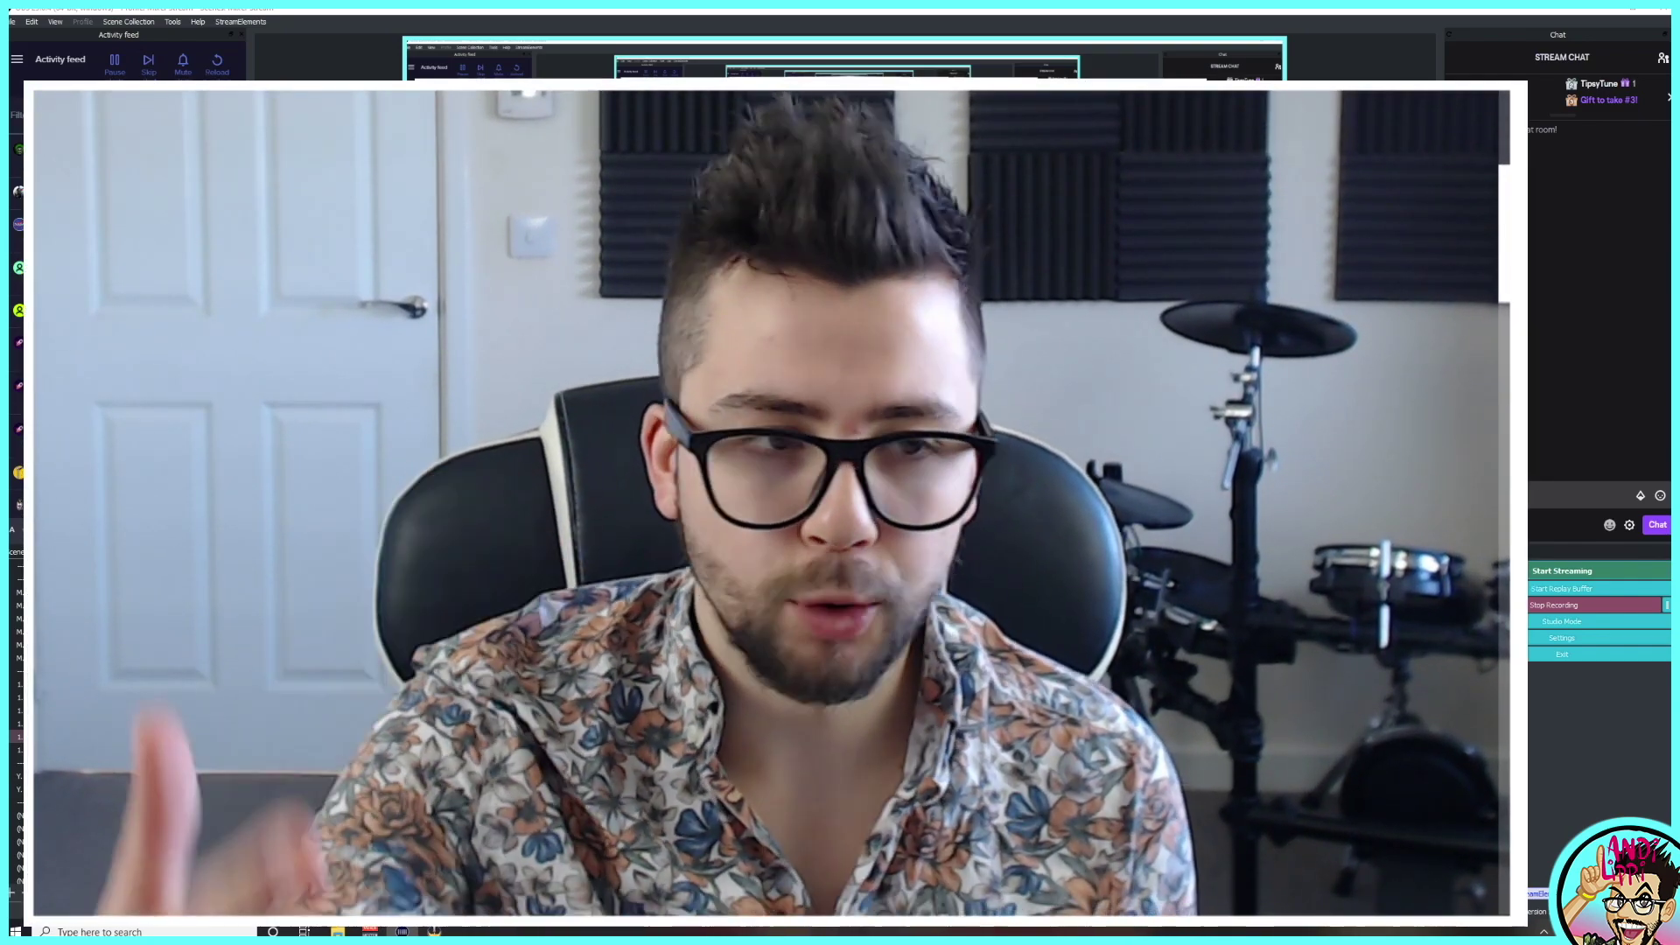
pyautogui.press('ctrl+KP_2')
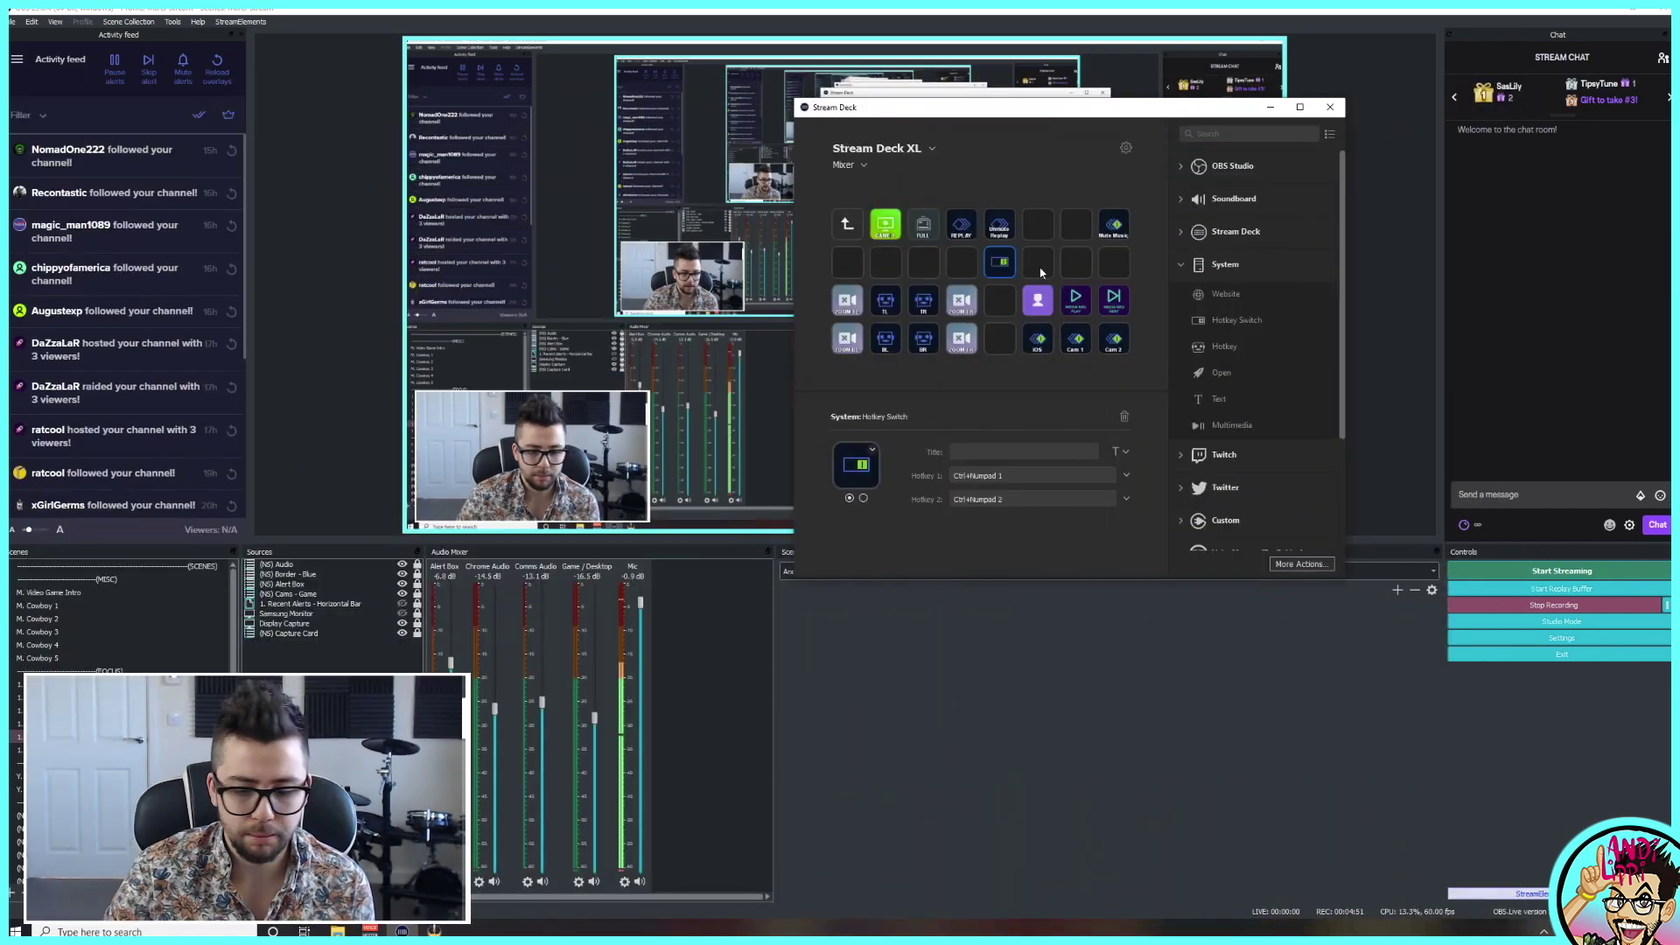
pyautogui.press('ctrl+KP_1')
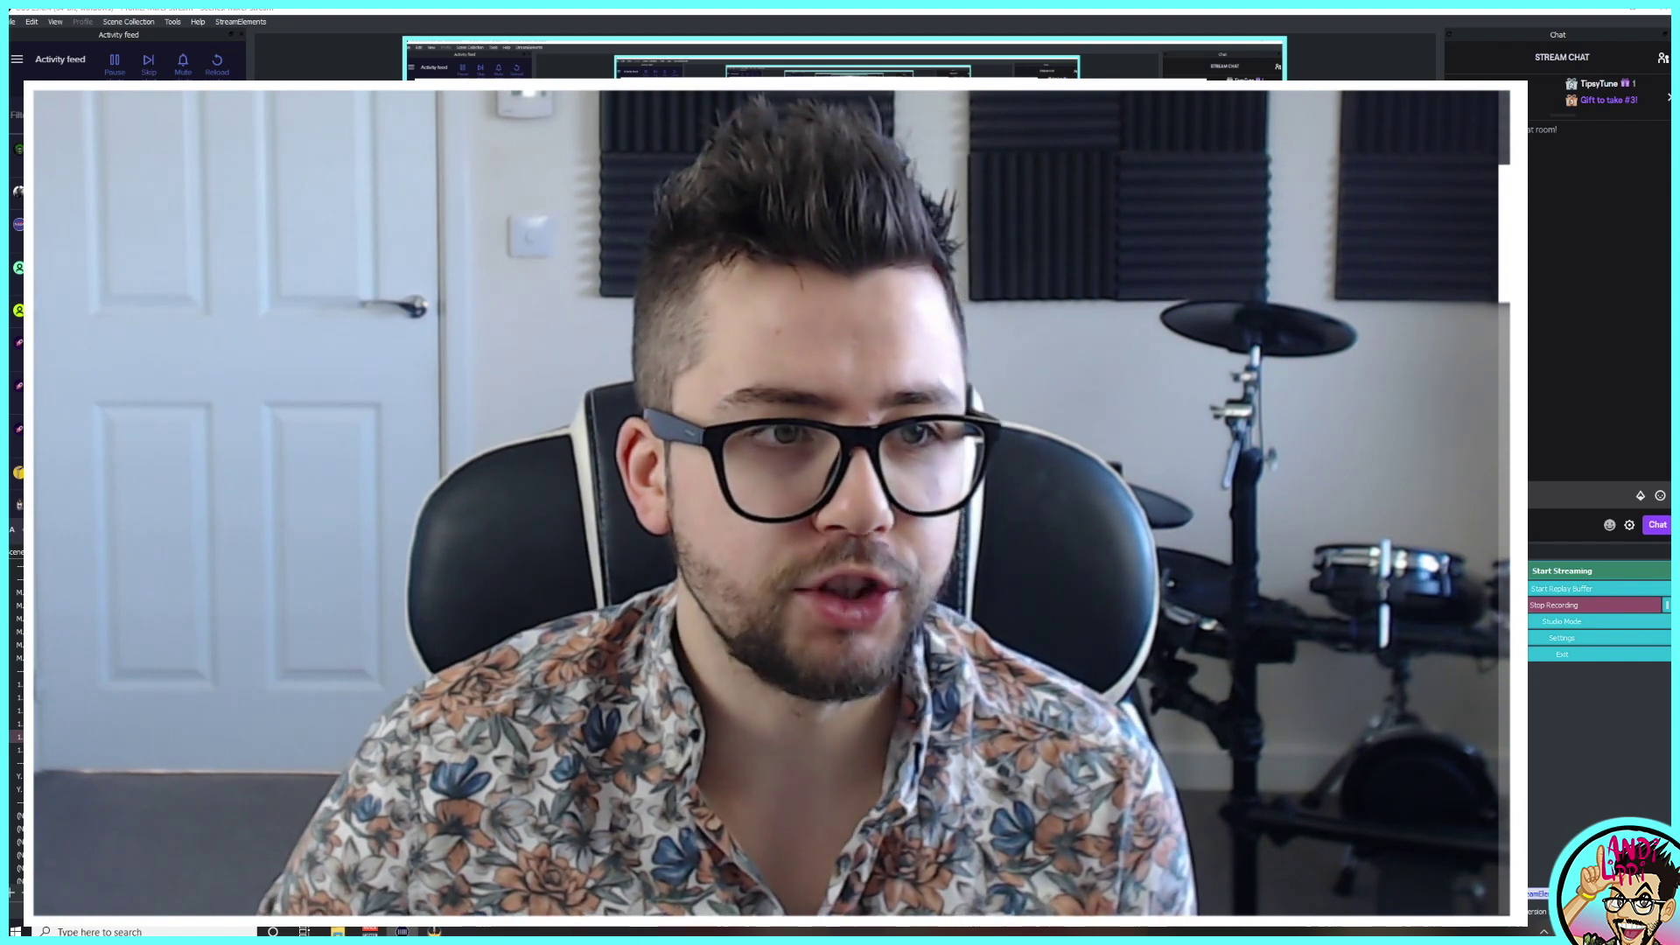